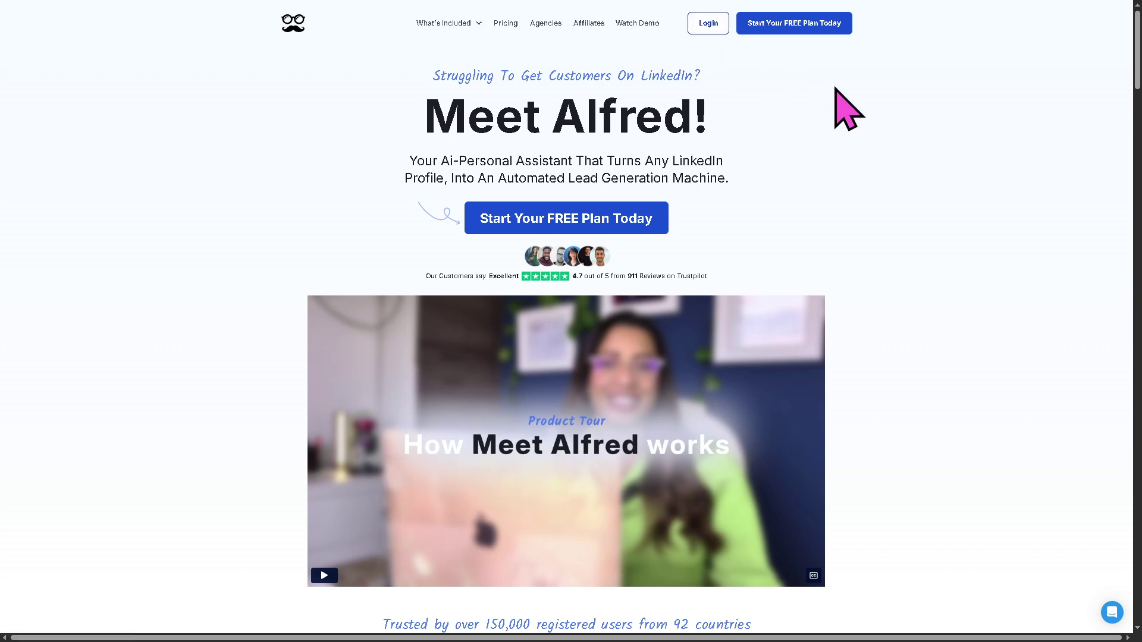
Start the free-plan signup and arrive at the new account's empty dashboard
{"action": "left_click", "coordinate": [804, 25]}
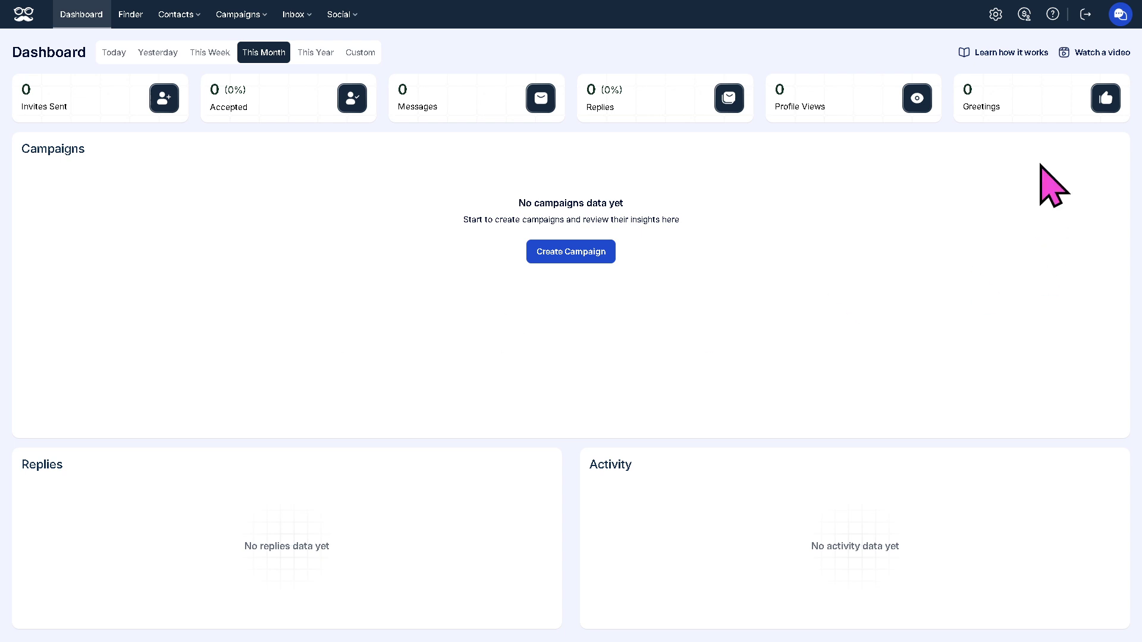
{"action": "left_click", "coordinate": [994, 15]}
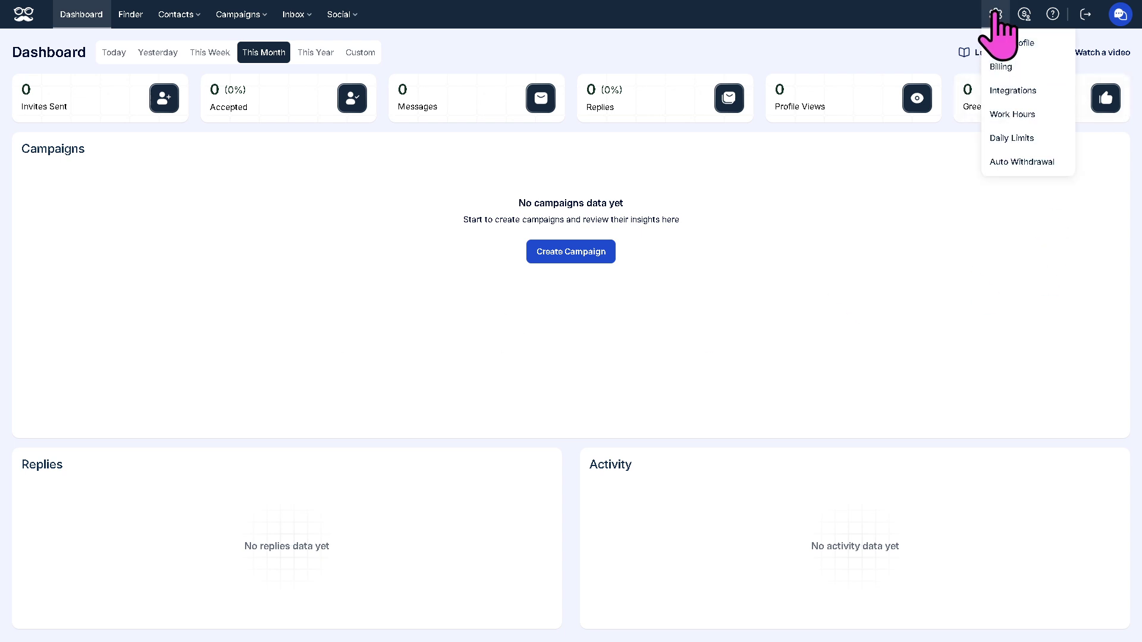
{"action": "left_click", "coordinate": [1013, 91]}
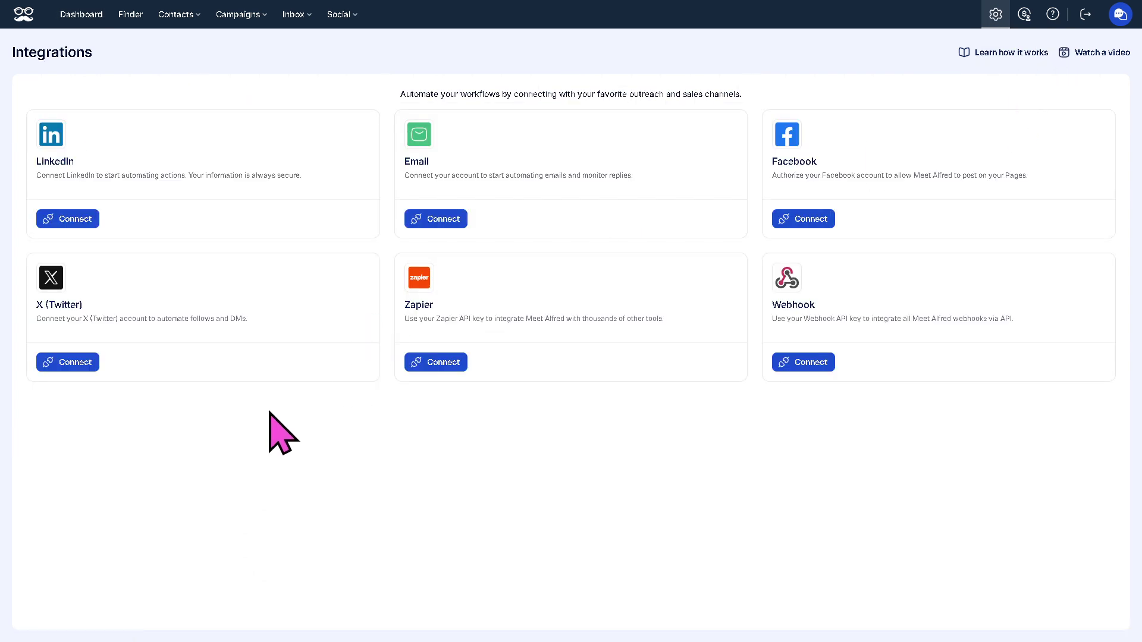
{"action": "left_click", "coordinate": [75, 221]}
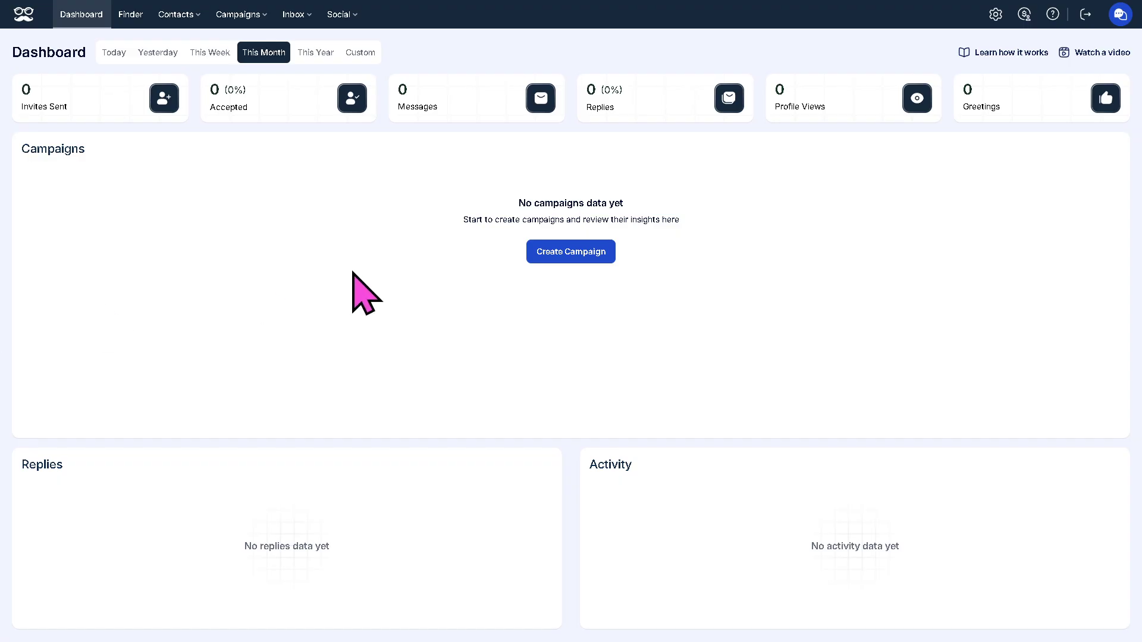
Create a new campaign and pick LinkedIn Search as its audience source
{"action": "left_click", "coordinate": [585, 256]}
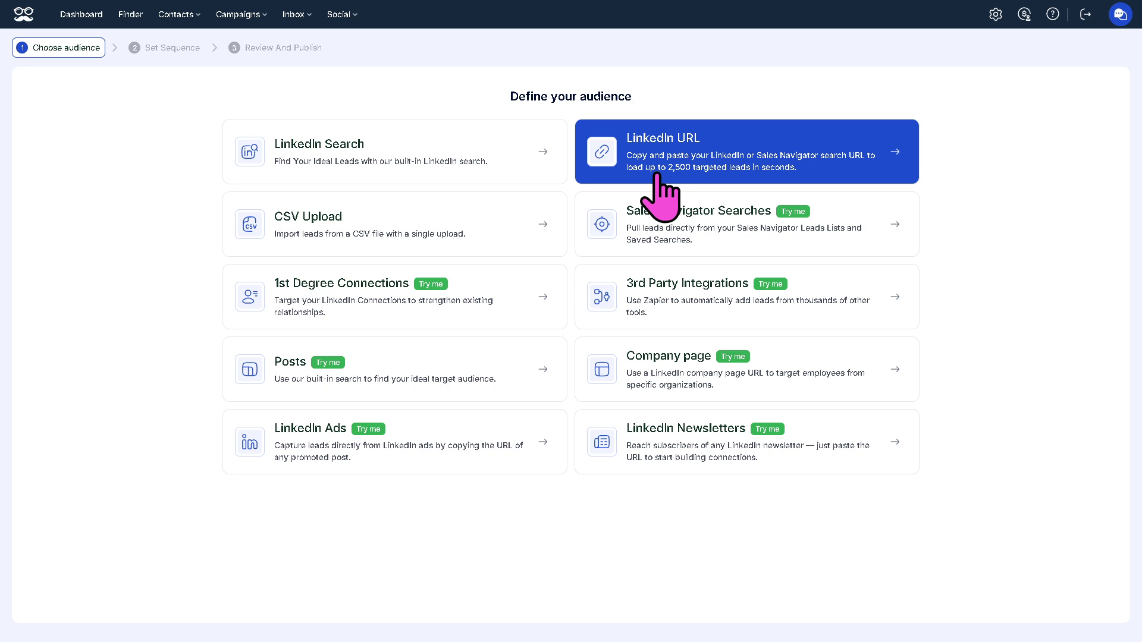
{"action": "left_click", "coordinate": [403, 156]}
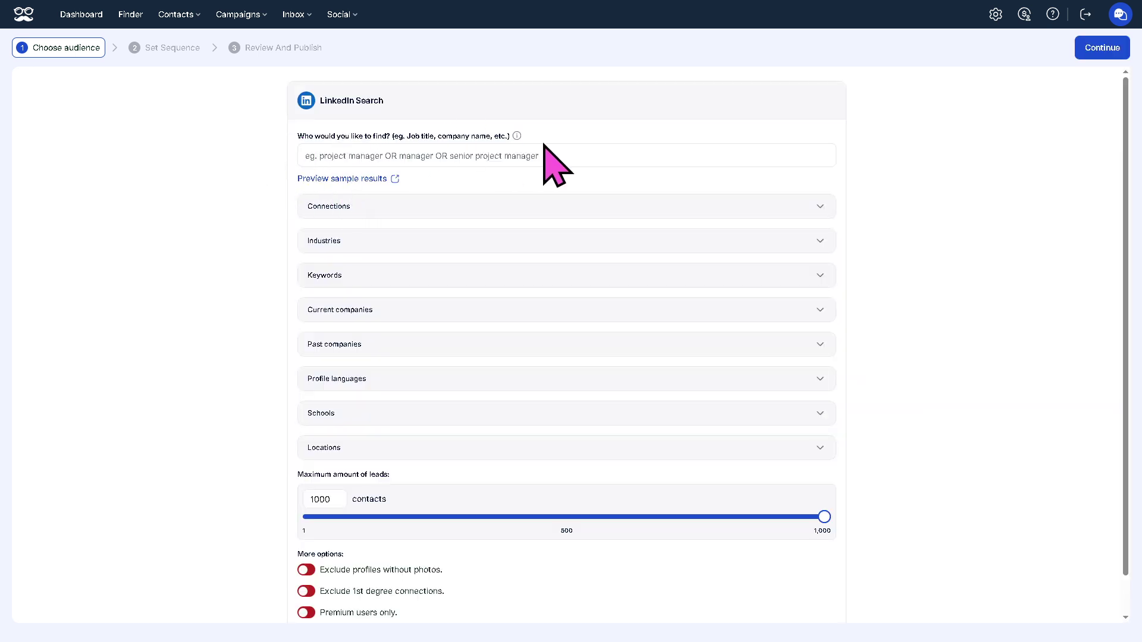
Search for 'Youtube Content Creator' across 1st, 2nd and 3rd degree connections
{"action": "left_click", "coordinate": [555, 157]}
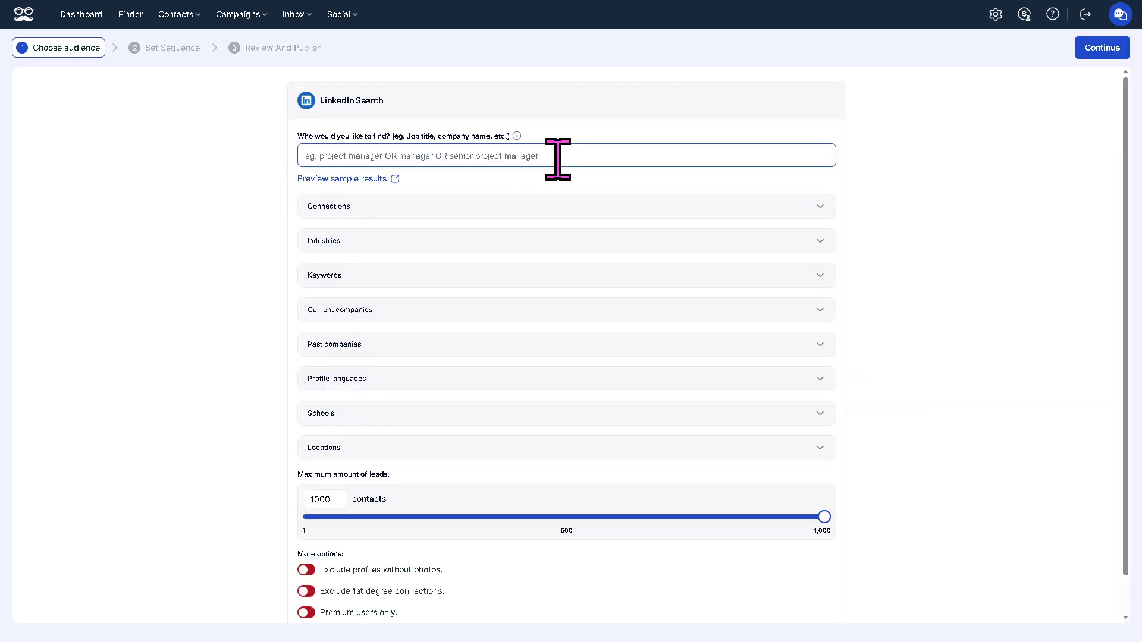
{"action": "type", "text": "Youtube Content Creator"}
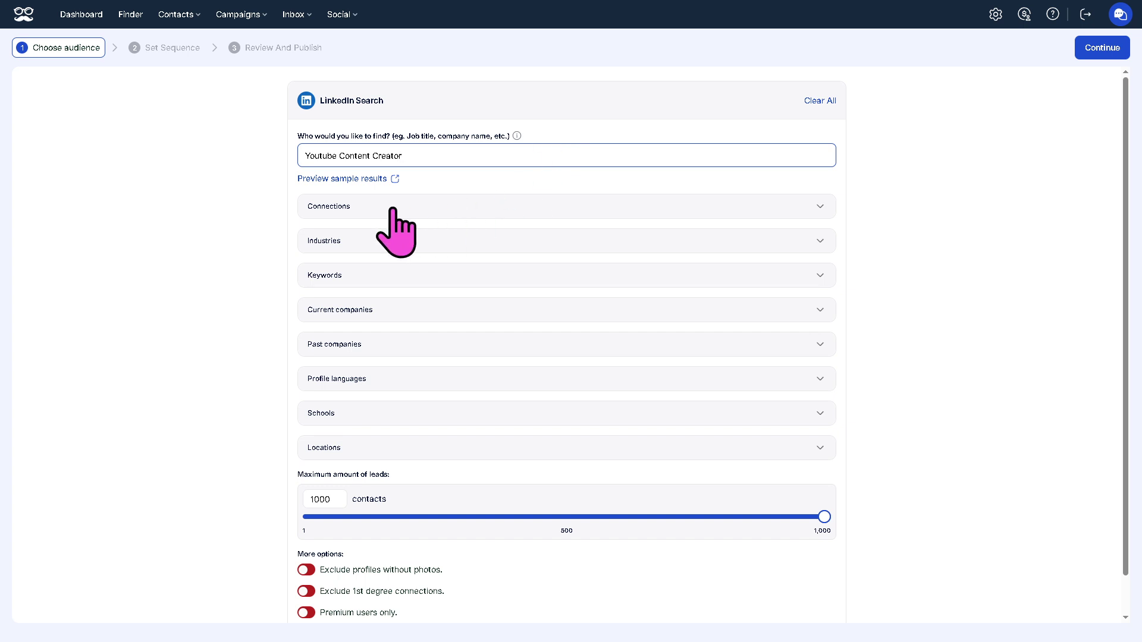
{"action": "left_click", "coordinate": [647, 211]}
{"action": "left_click", "coordinate": [345, 238]}
{"action": "left_click", "coordinate": [426, 237]}
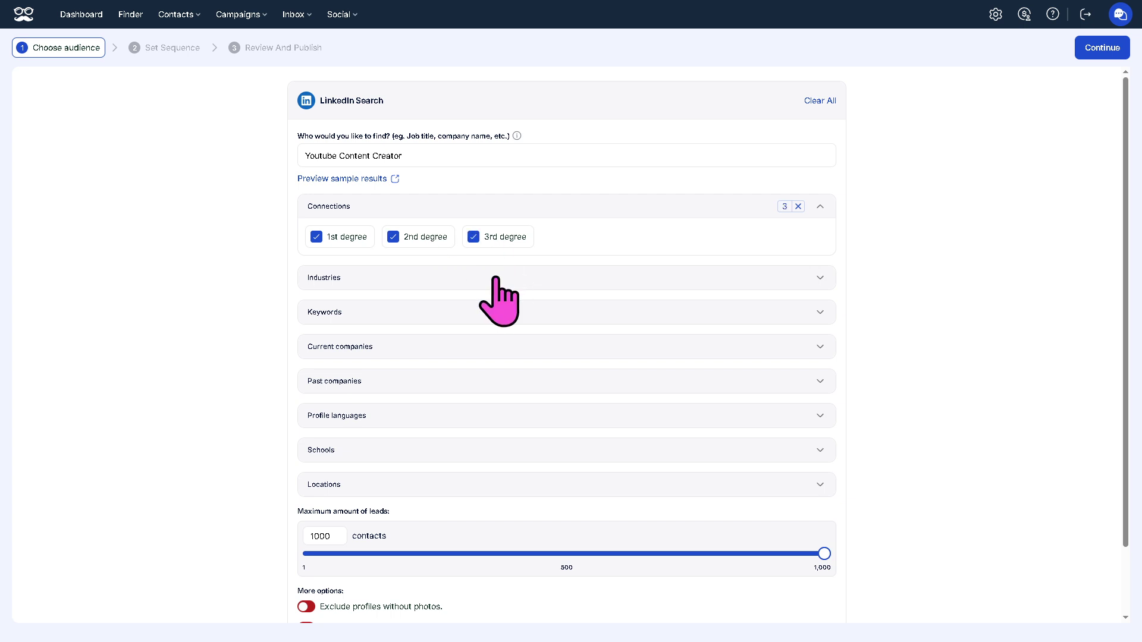
Set both the title and company keywords to Youtube
{"action": "left_click", "coordinate": [495, 278]}
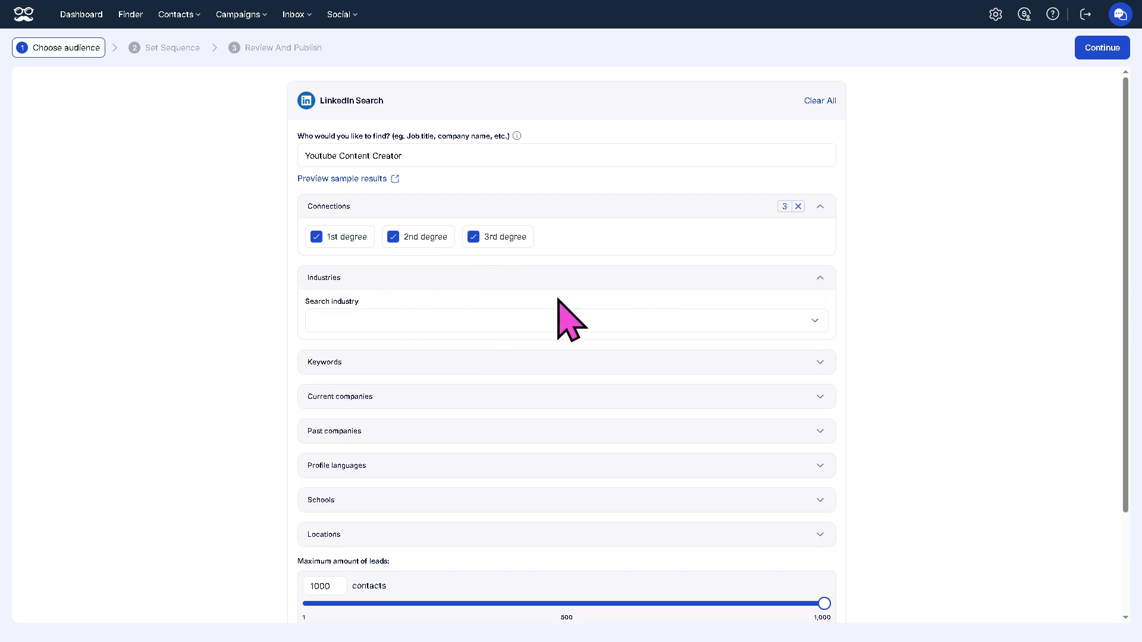
{"action": "left_click", "coordinate": [445, 364]}
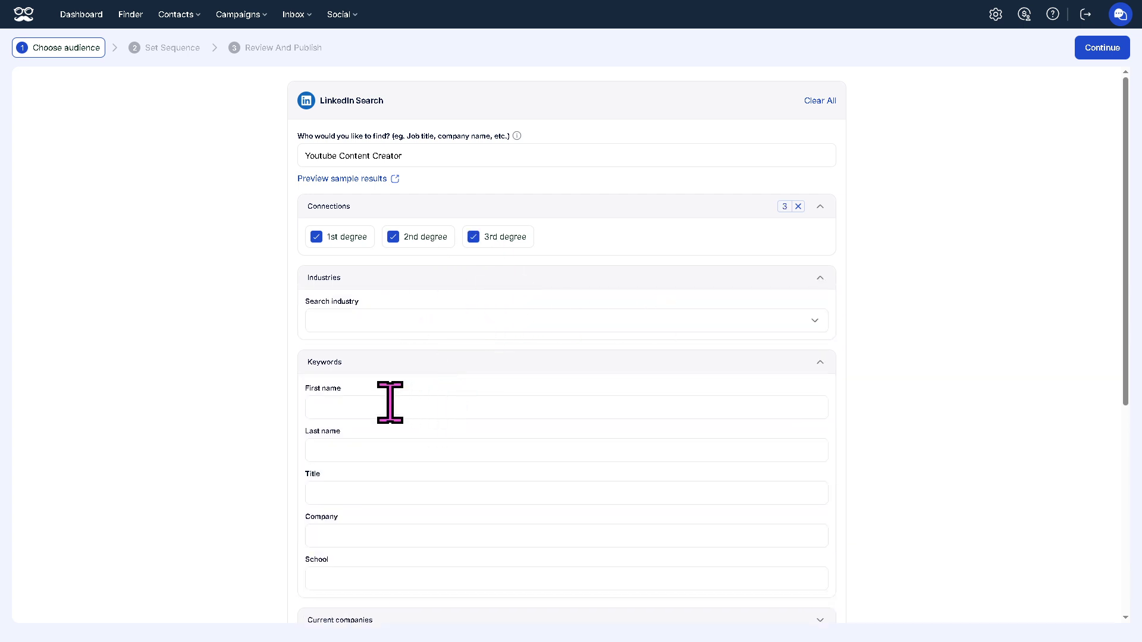
{"action": "scroll", "coordinate": [366, 536], "scroll_direction": "down", "scroll_amount": 1}
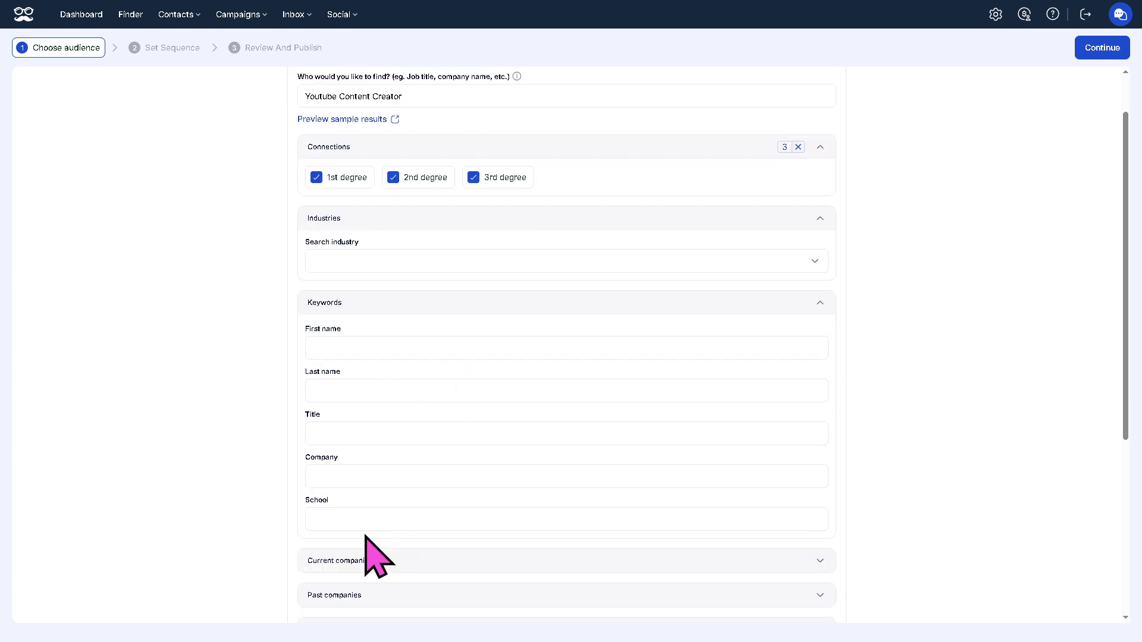
{"action": "left_click", "coordinate": [372, 470]}
{"action": "type", "text": "Youtube"}
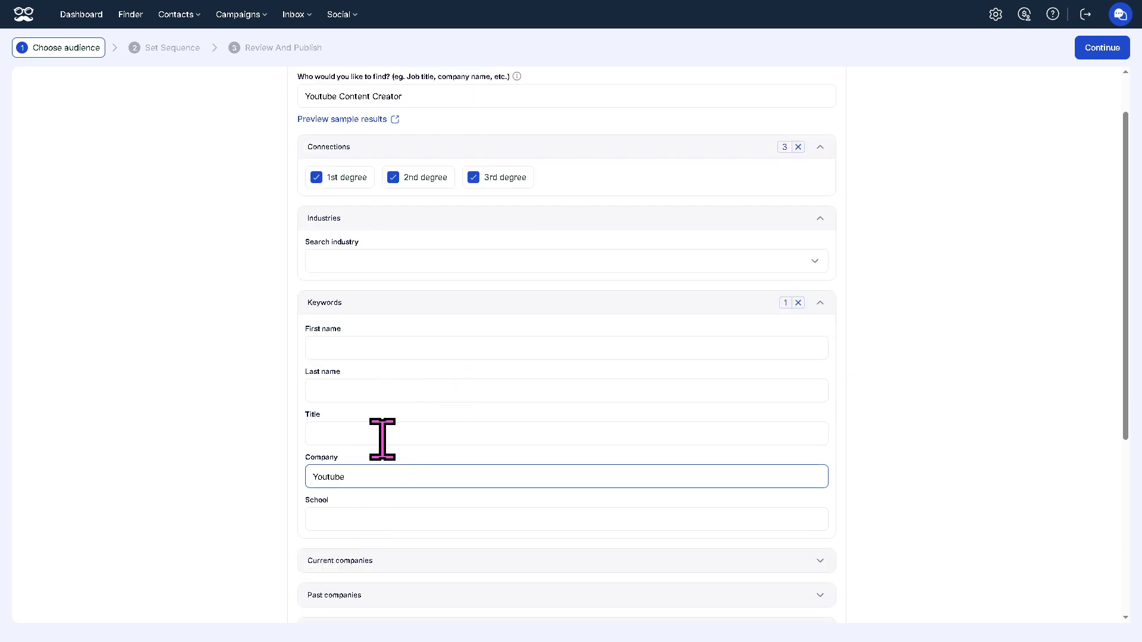
{"action": "left_click", "coordinate": [388, 431]}
{"action": "type", "text": "Youtube"}
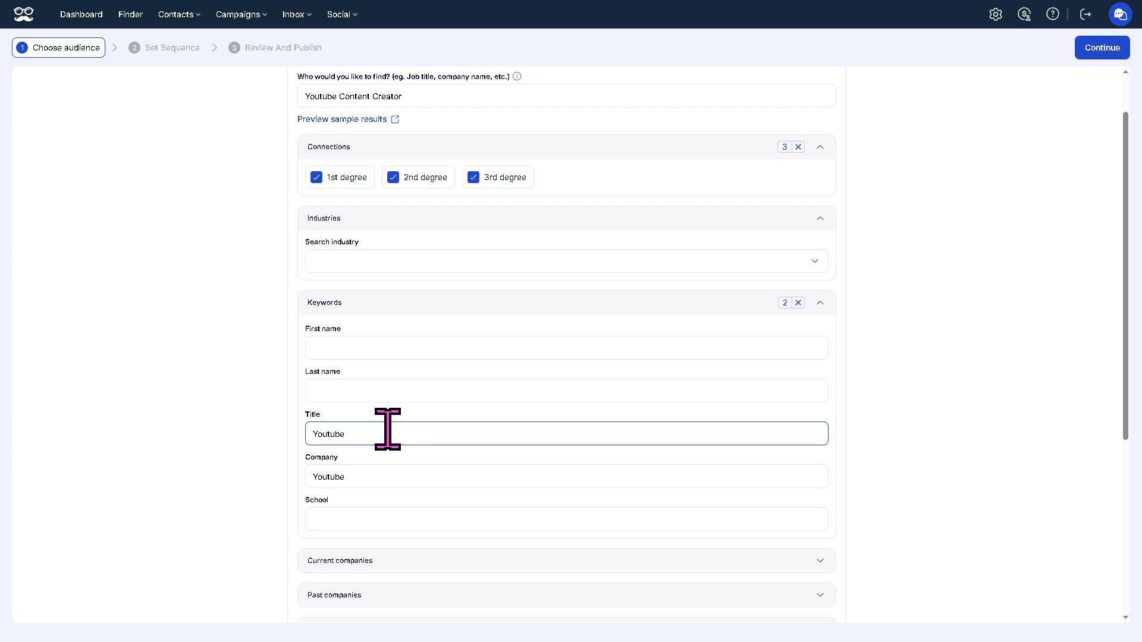
{"action": "scroll", "coordinate": [403, 444], "scroll_direction": "up", "scroll_amount": 1}
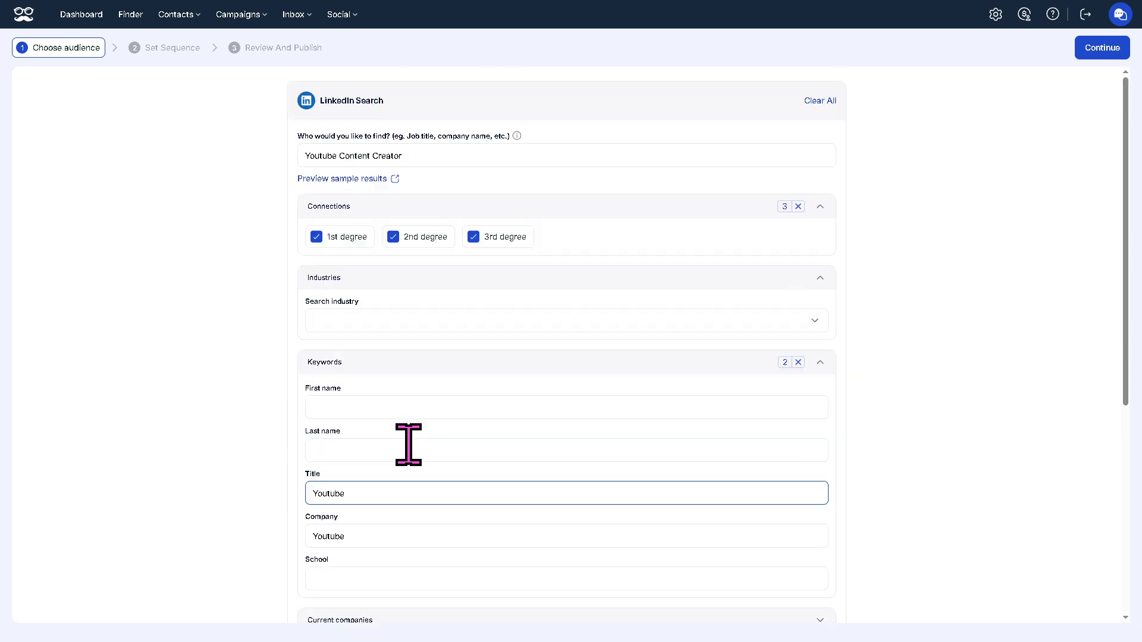
{"action": "scroll", "coordinate": [403, 444], "scroll_direction": "down", "scroll_amount": 2}
{"action": "scroll", "coordinate": [479, 452], "scroll_direction": "down", "scroll_amount": 1}
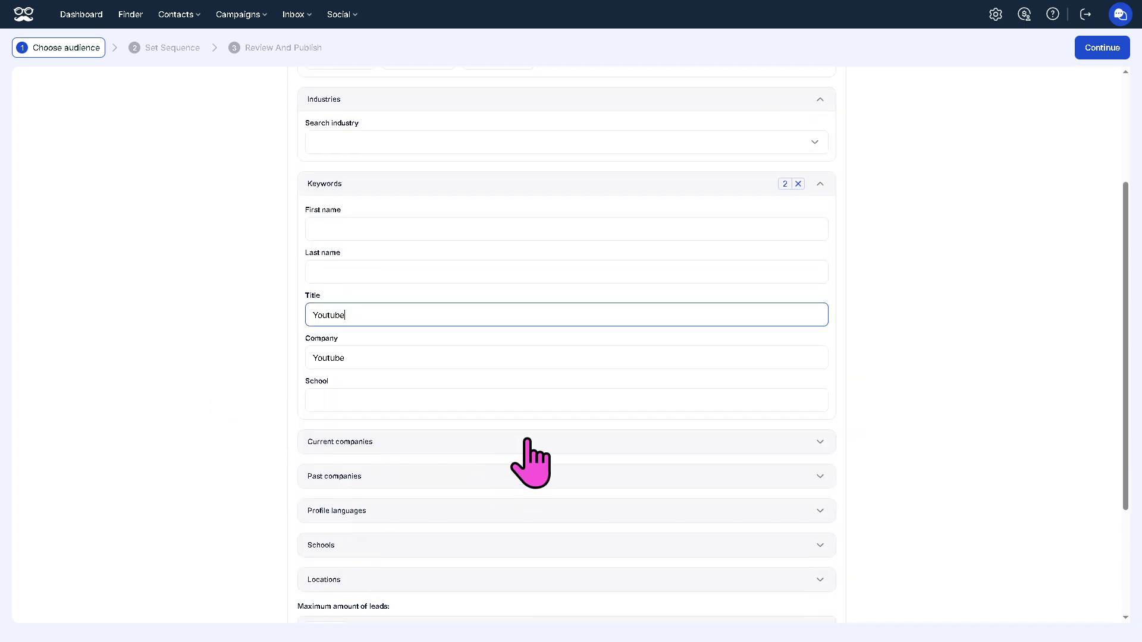
Expand Current companies and raise the maximum leads to 1000
{"action": "left_click", "coordinate": [528, 441]}
{"action": "scroll", "coordinate": [175, 407], "scroll_direction": "down", "scroll_amount": 3}
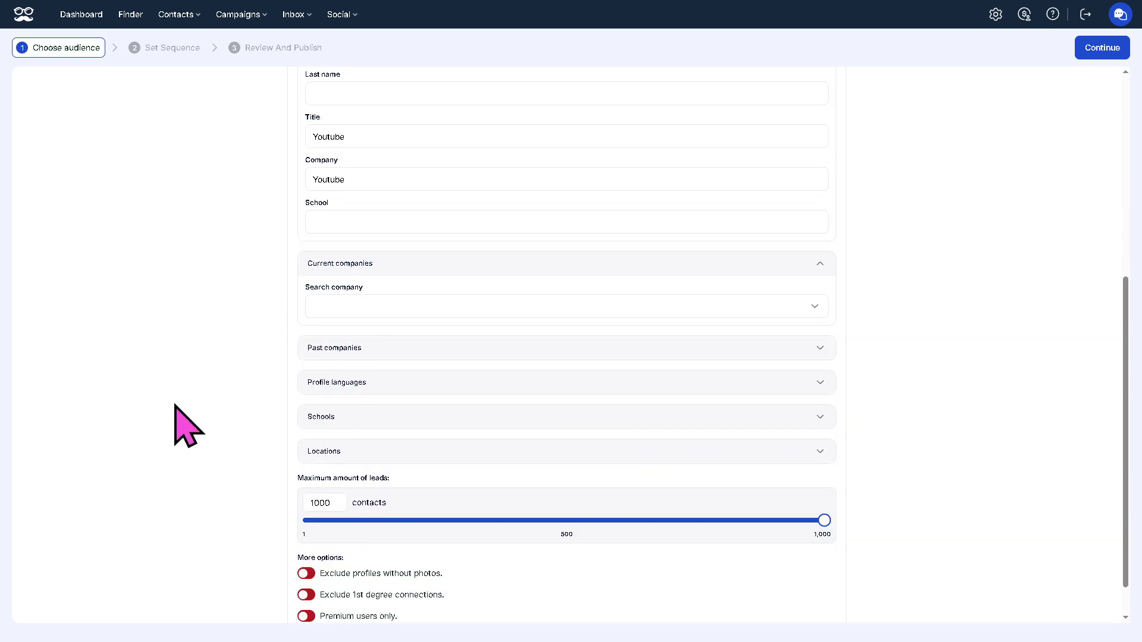
{"action": "scroll", "coordinate": [175, 406], "scroll_direction": "down", "scroll_amount": 1}
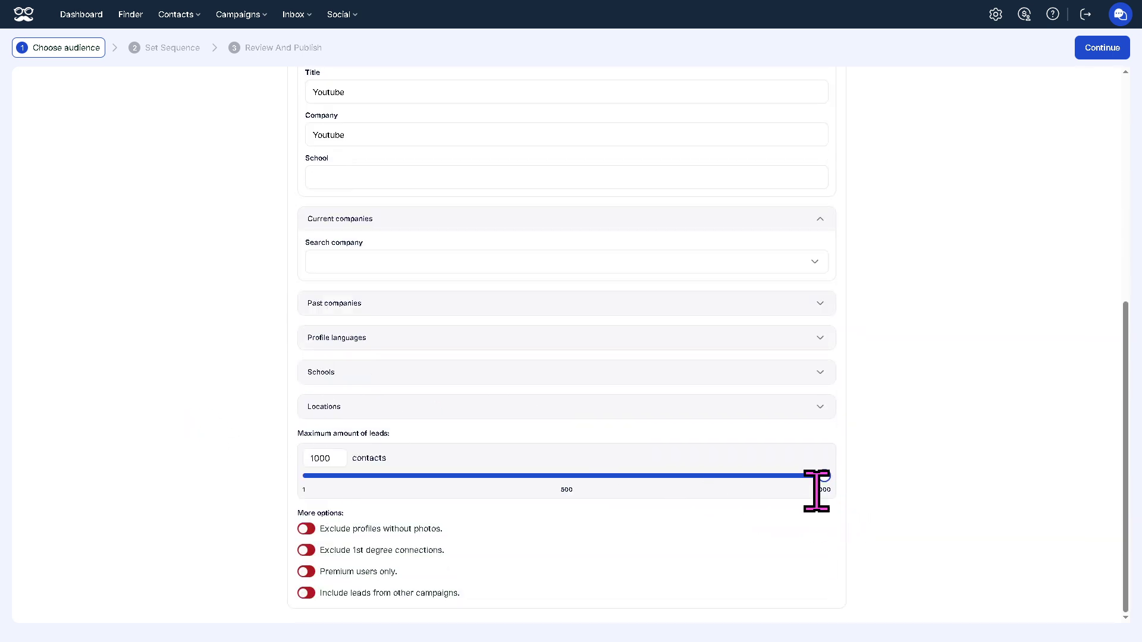
{"action": "mouse_move", "coordinate": [824, 476]}
{"action": "left_mouse_down"}
{"action": "mouse_move", "coordinate": [387, 476]}
{"action": "mouse_move", "coordinate": [848, 485]}
{"action": "left_mouse_up"}
Continue to the sequence and add Engage with profile as its first step
{"action": "left_click", "coordinate": [1100, 50]}
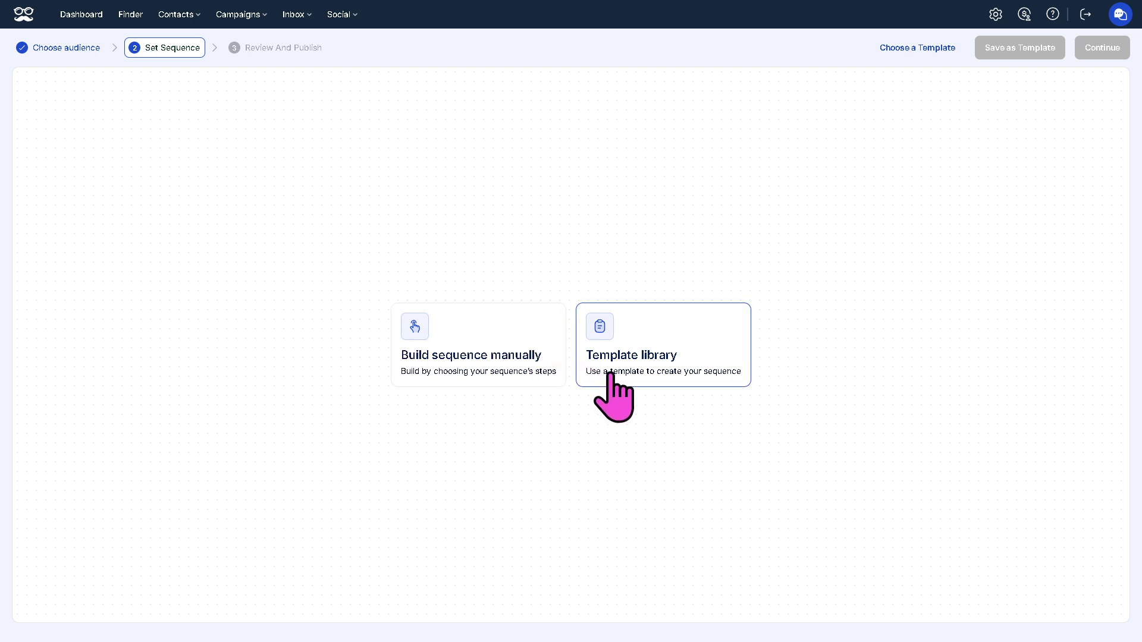
{"action": "left_click", "coordinate": [665, 373]}
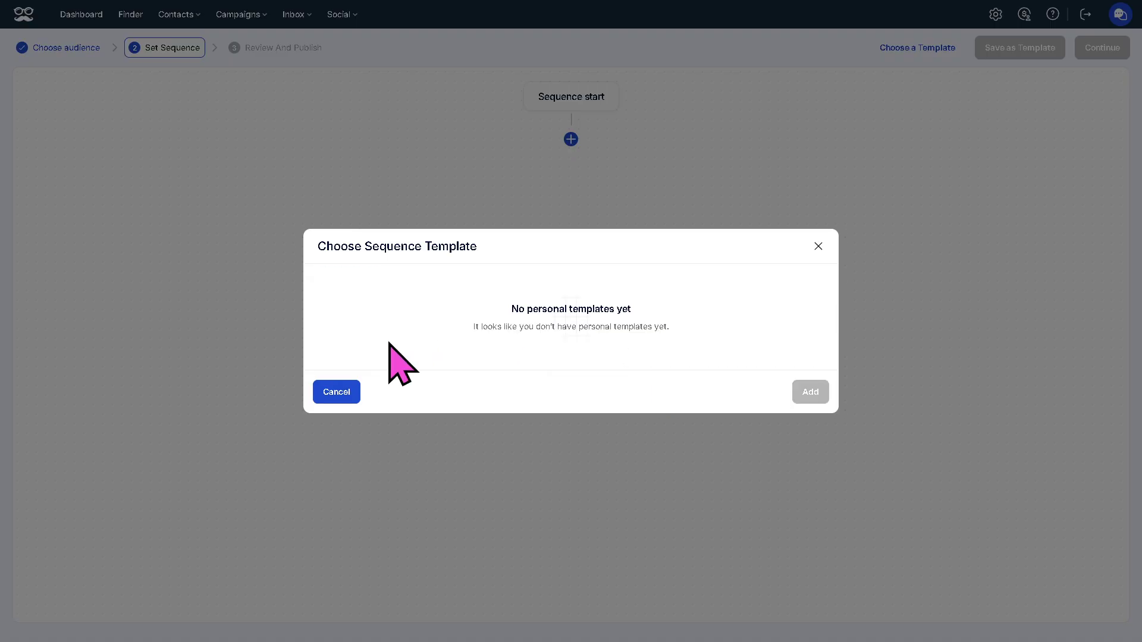
{"action": "left_click", "coordinate": [818, 246]}
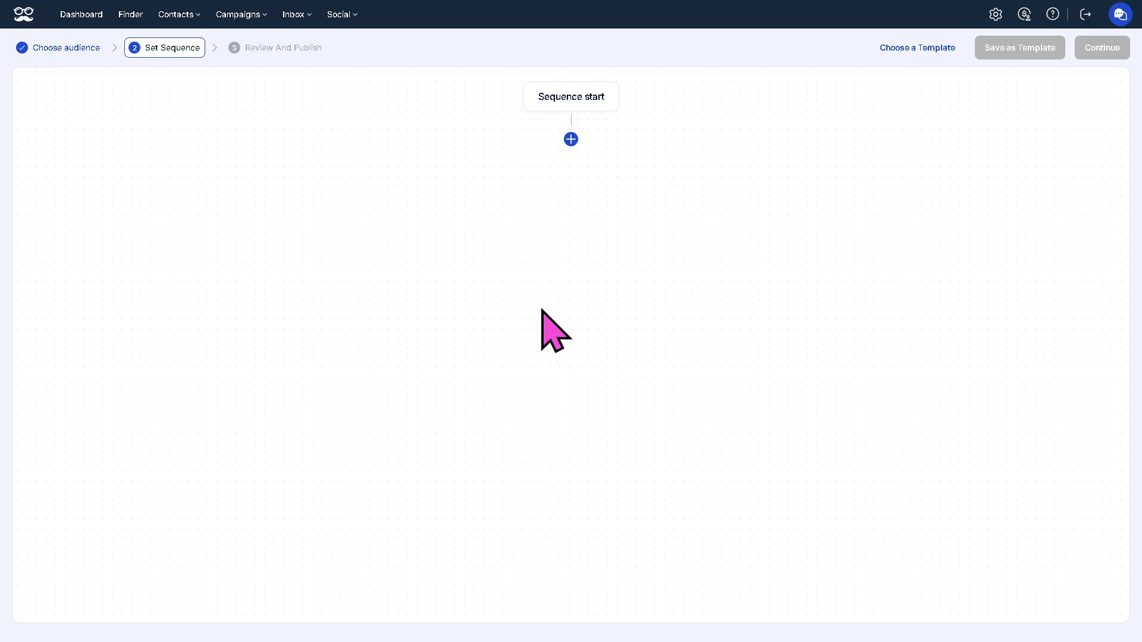
{"action": "left_click", "coordinate": [570, 139]}
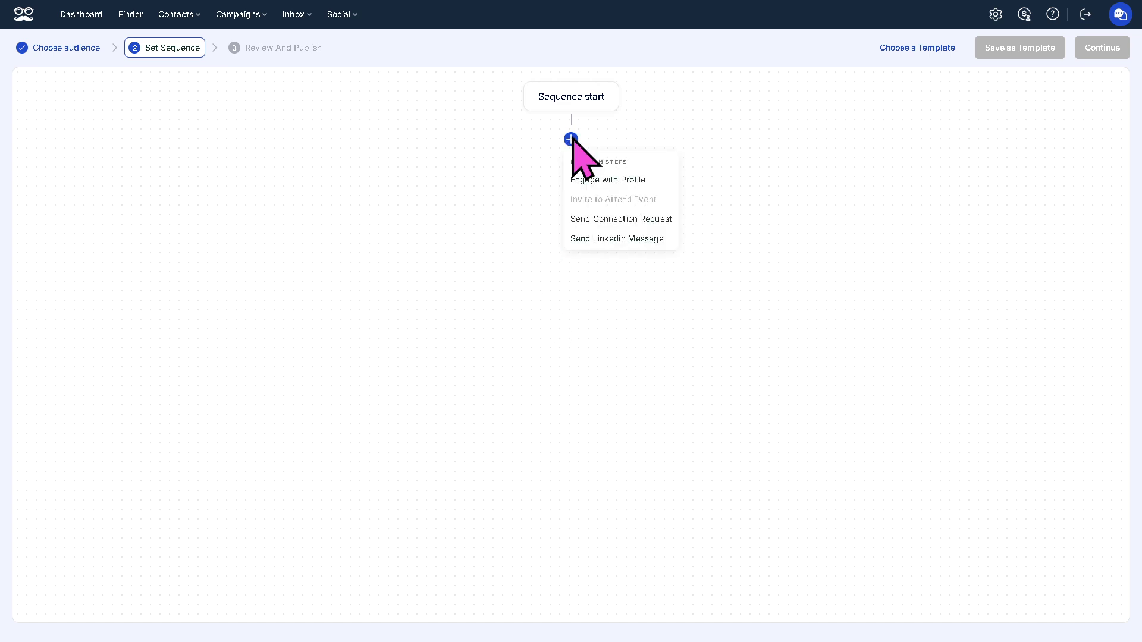
{"action": "left_click", "coordinate": [615, 180]}
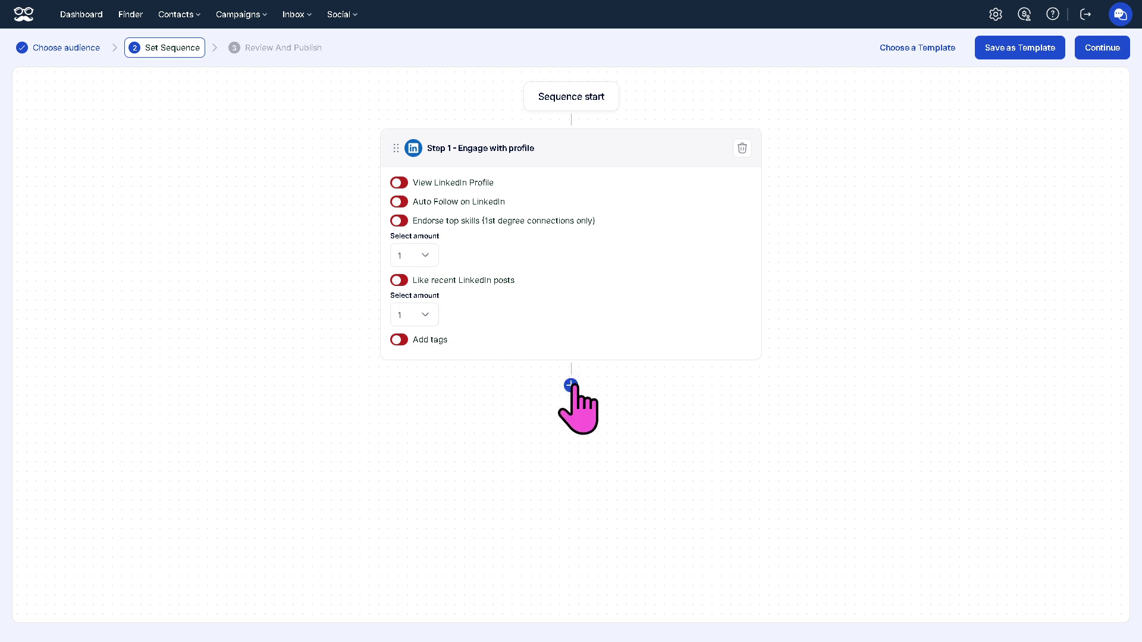
Save the sequence as a personal template named 'How to use MEET ALFRED'
{"action": "left_click", "coordinate": [928, 48]}
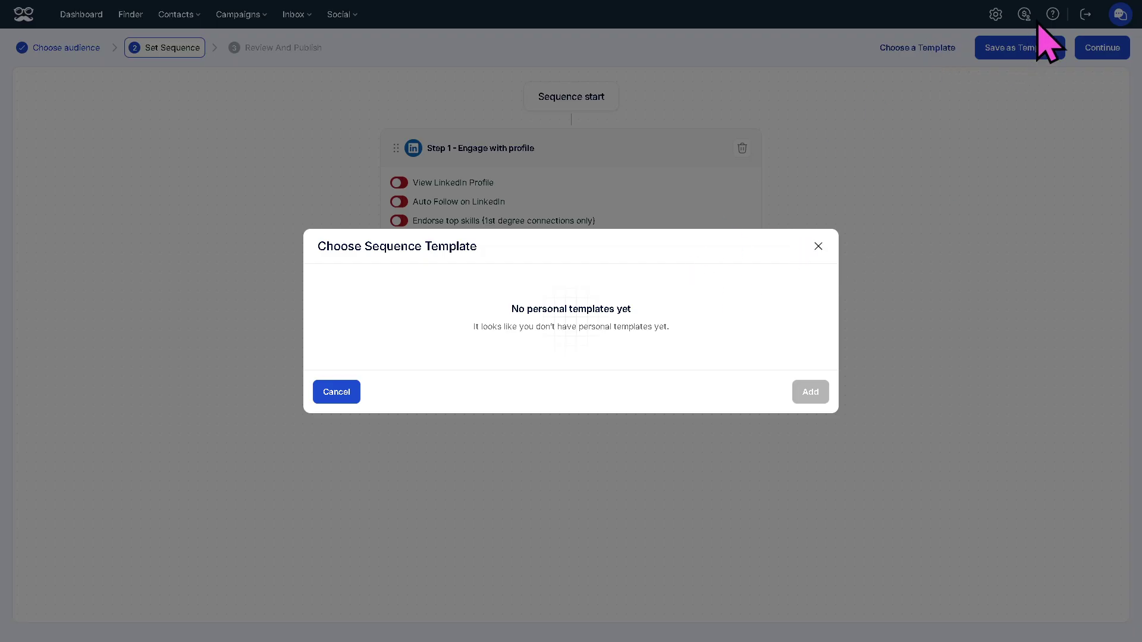
{"action": "left_click", "coordinate": [819, 246]}
{"action": "left_click", "coordinate": [1020, 48]}
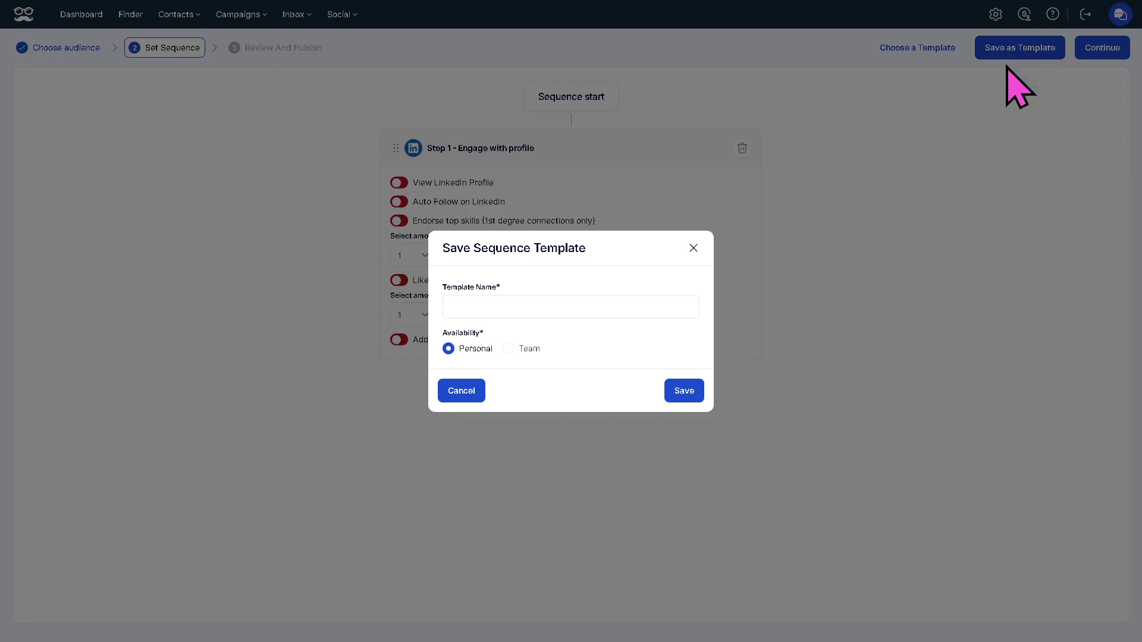
{"action": "left_click", "coordinate": [542, 306]}
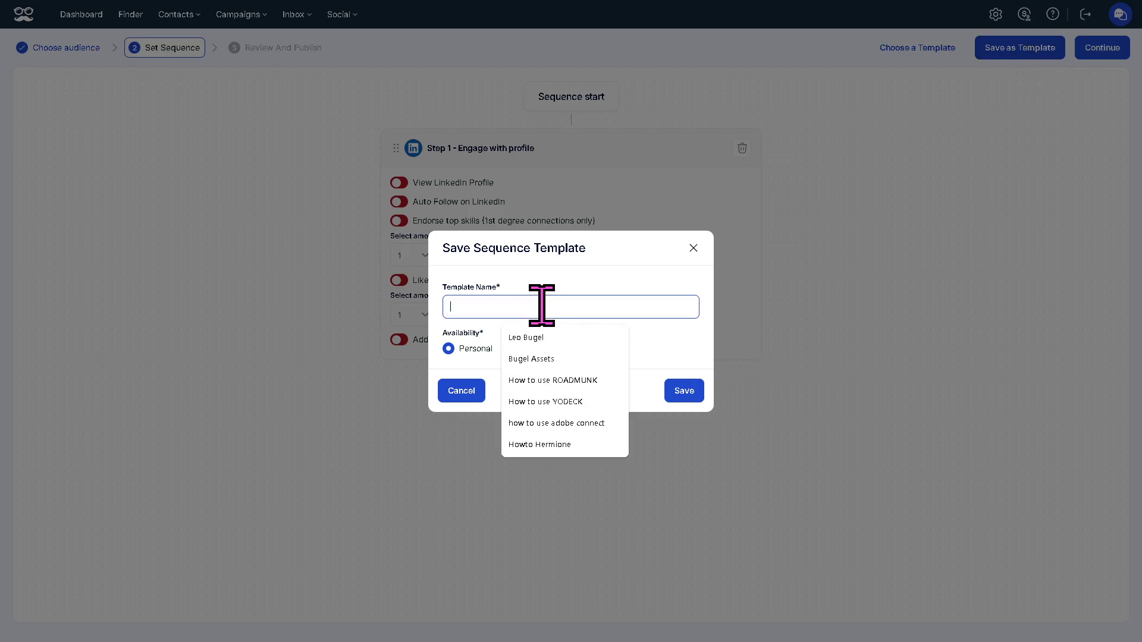
{"action": "type", "text": "How to use MEET ALFRED"}
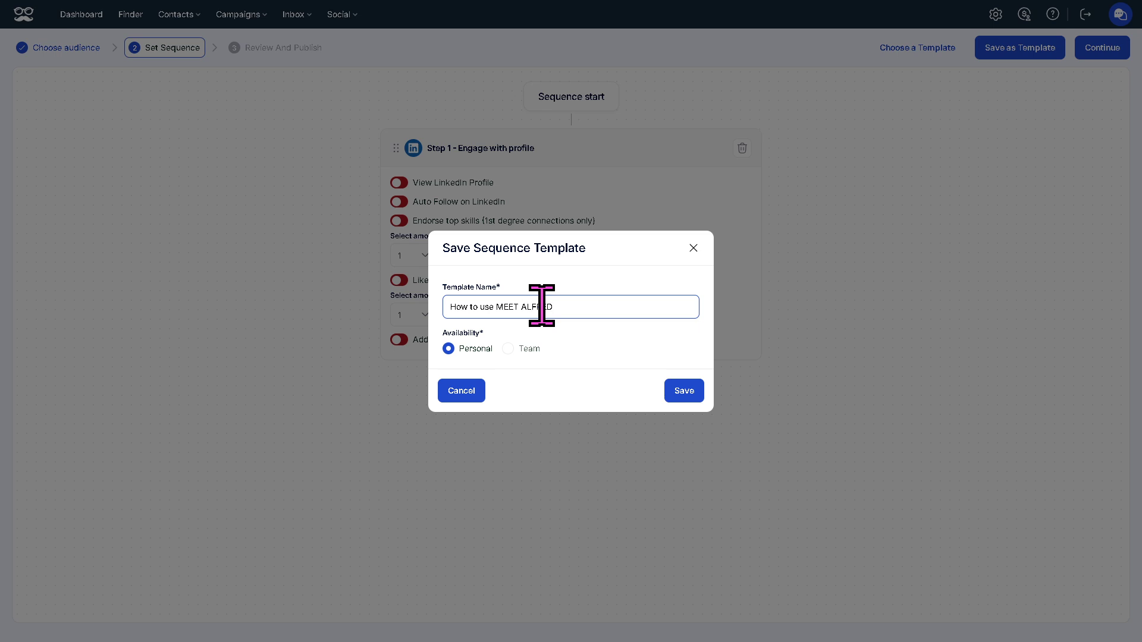
{"action": "triple_click", "coordinate": [542, 306]}
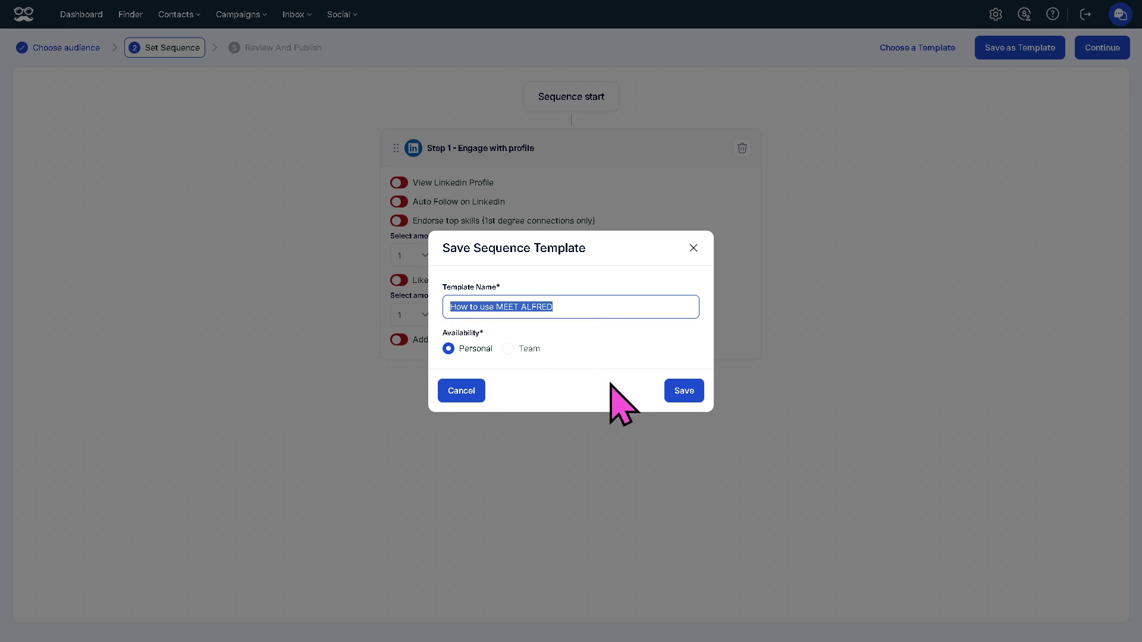
{"action": "left_click", "coordinate": [684, 391]}
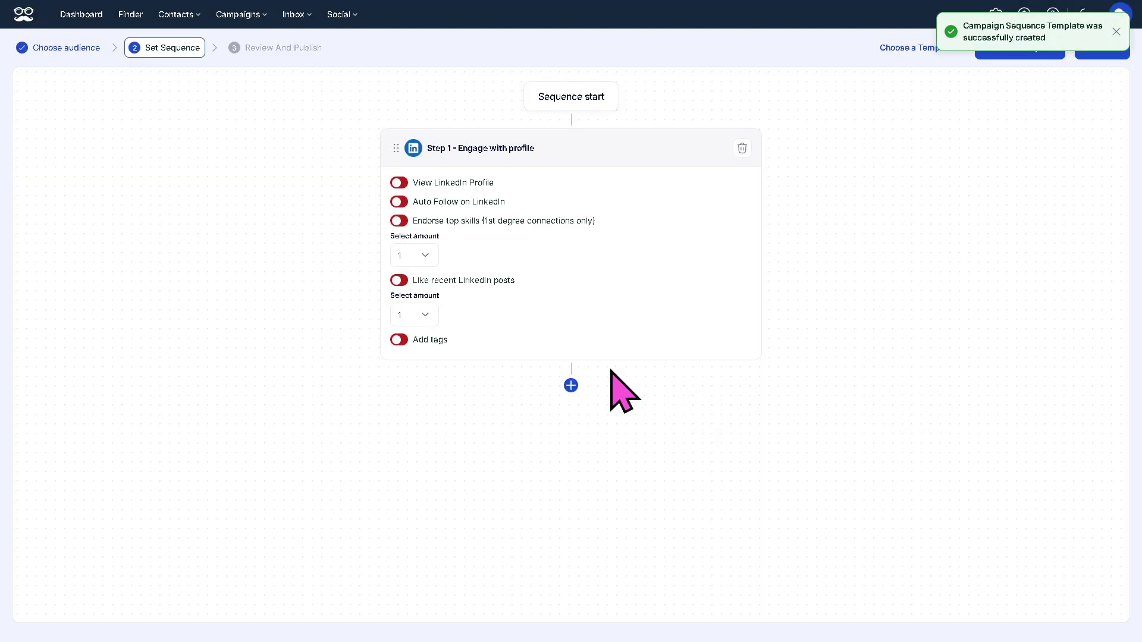
{"action": "left_click", "coordinate": [1035, 52]}
Name the campaign 'How to use MEET ALFRED' and publish it
{"action": "left_click", "coordinate": [693, 249]}
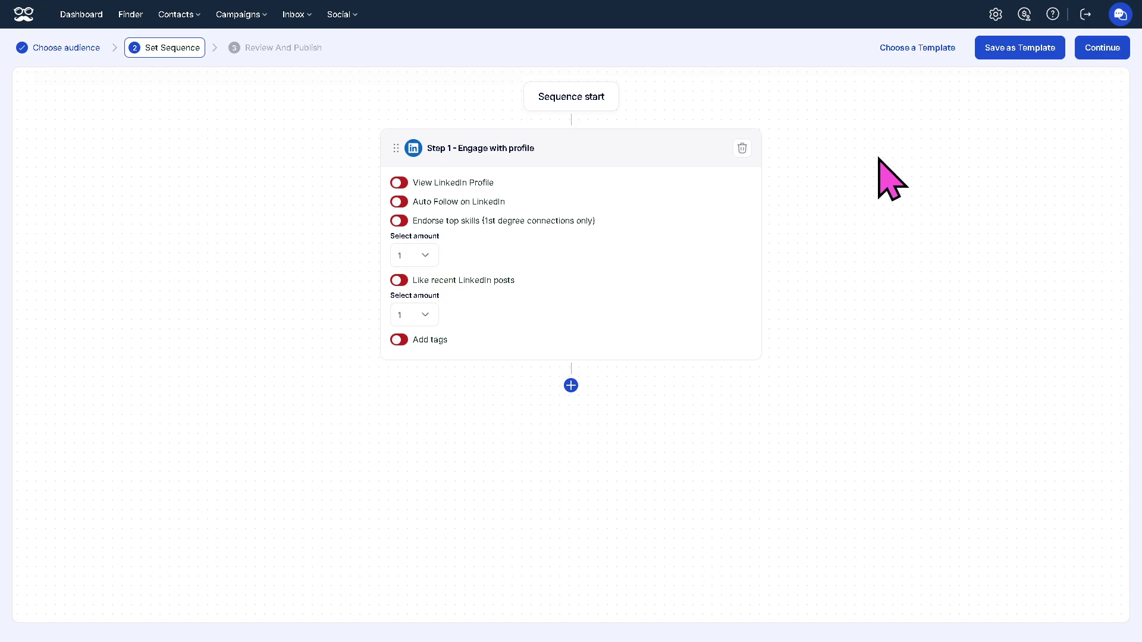
{"action": "left_click", "coordinate": [1101, 52]}
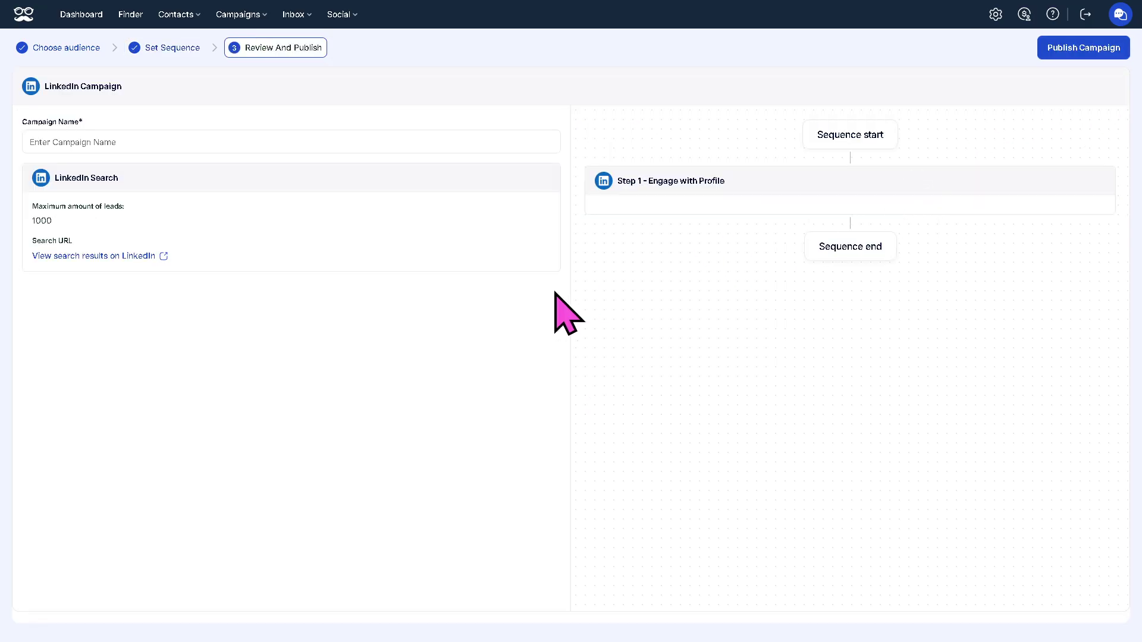
{"action": "left_click", "coordinate": [186, 141]}
{"action": "type", "text": "How to use MEET ALFRED"}
{"action": "left_click", "coordinate": [350, 317]}
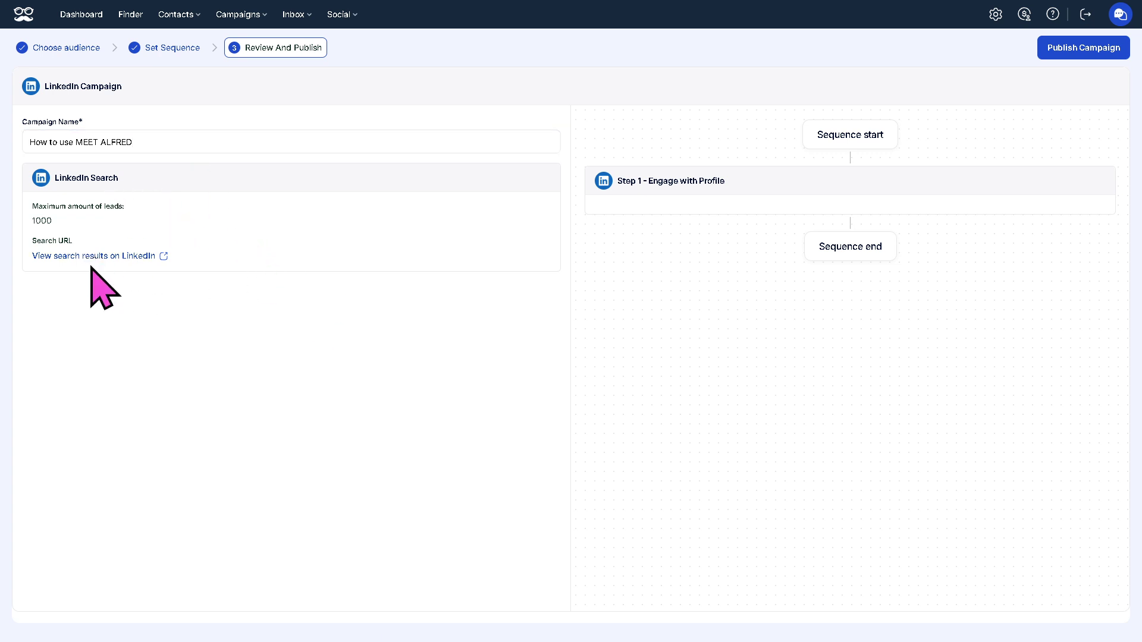
{"action": "left_click", "coordinate": [1094, 50]}
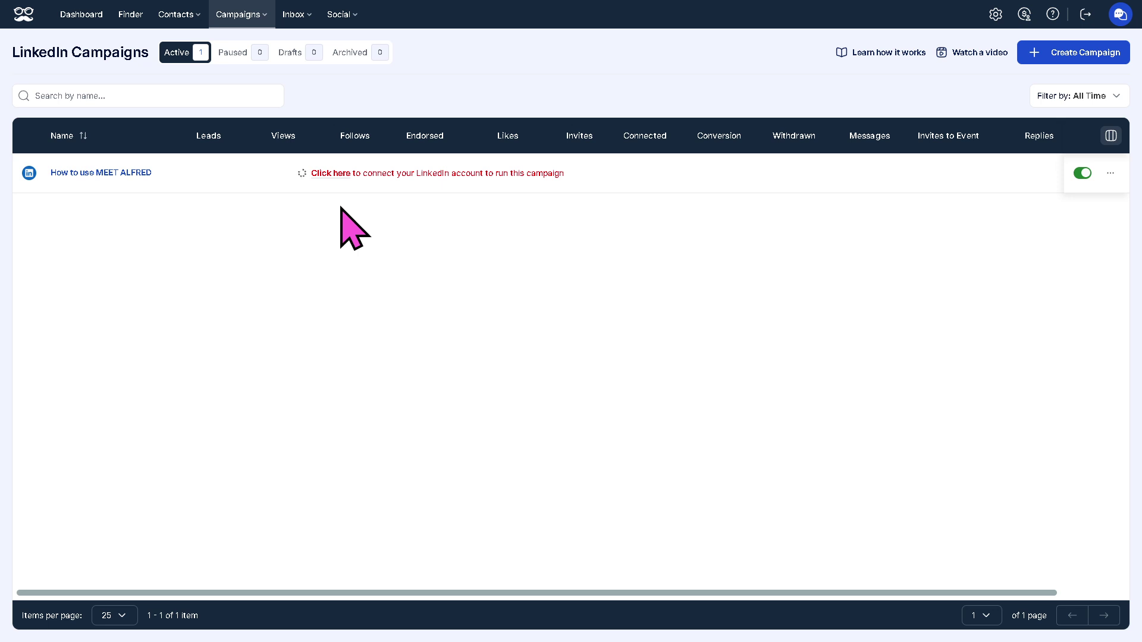
In Lead Finder, enter Youtube as the company filter
{"action": "left_click", "coordinate": [133, 20]}
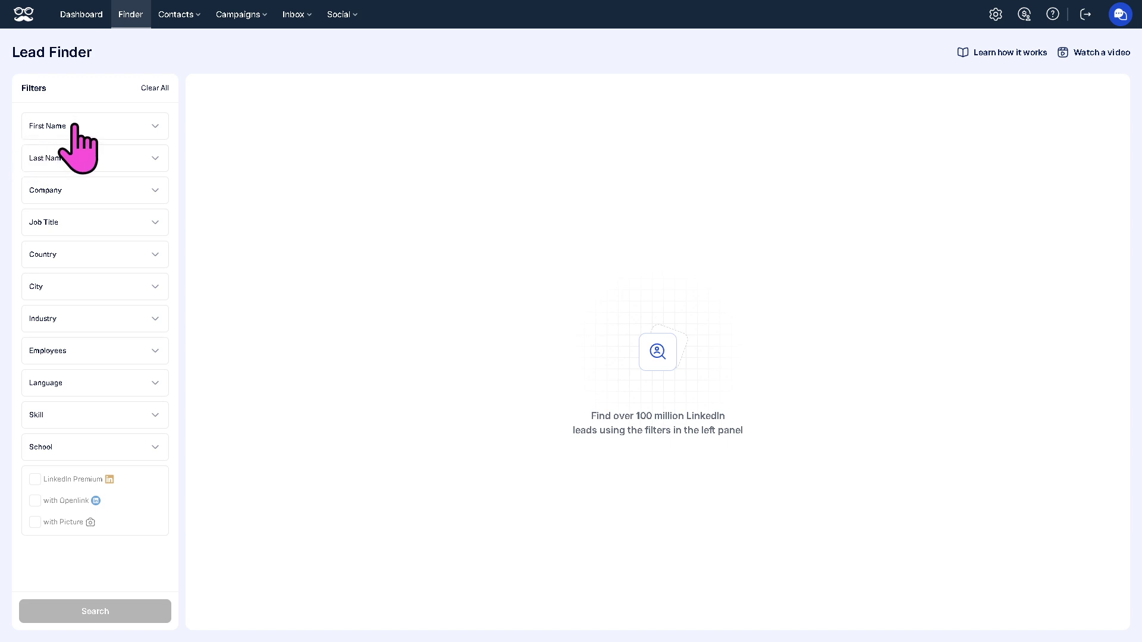
{"action": "left_click", "coordinate": [111, 189]}
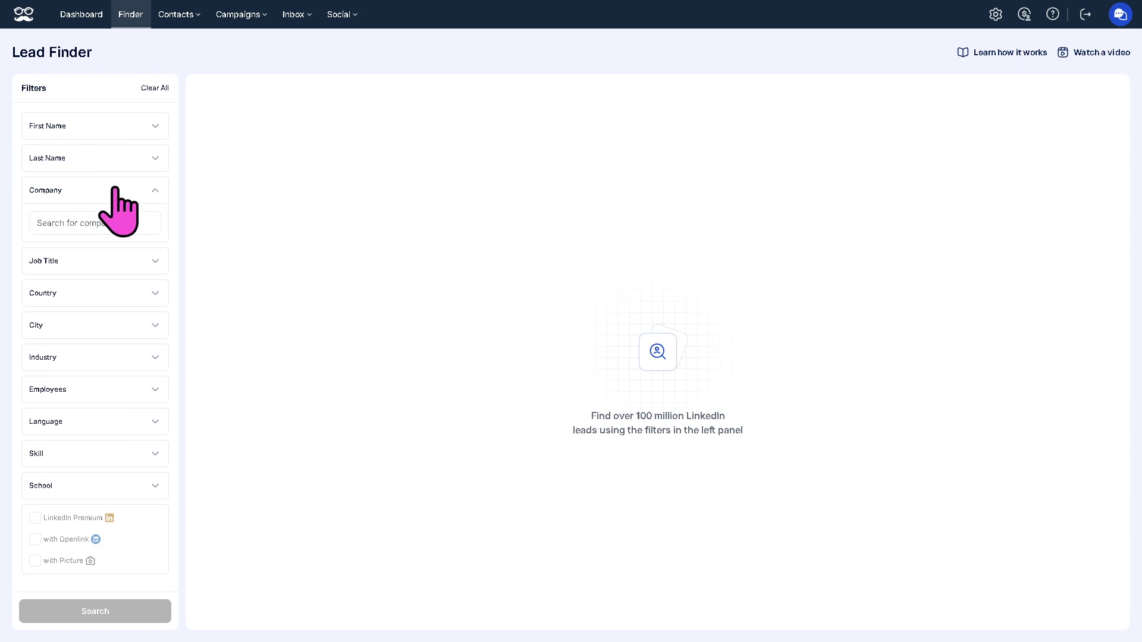
{"action": "left_click", "coordinate": [110, 221]}
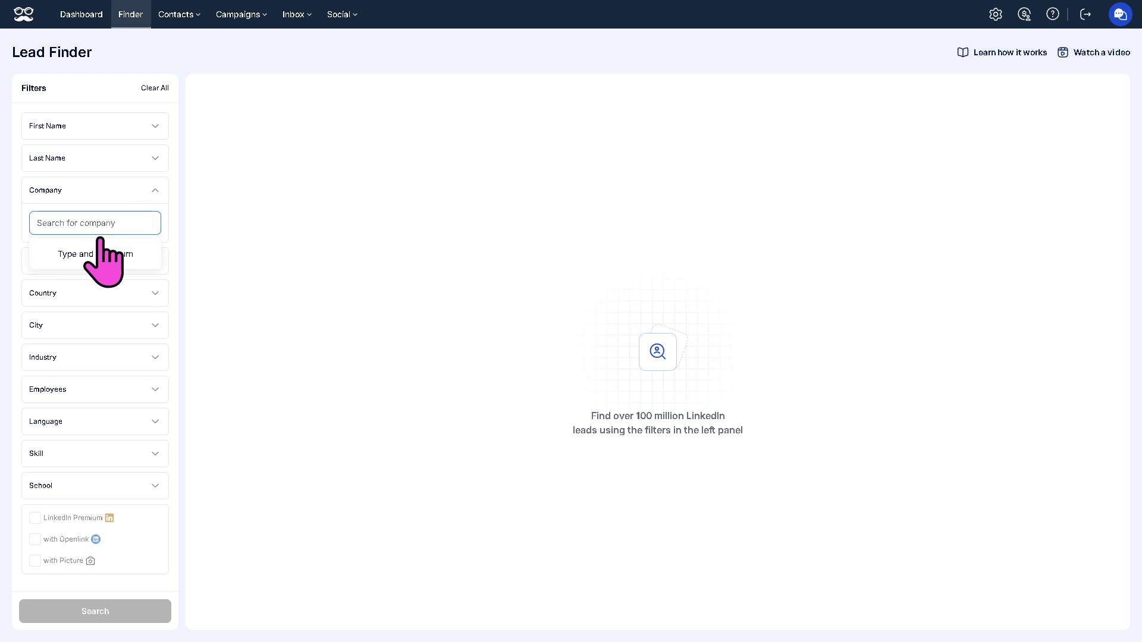
{"action": "left_click", "coordinate": [101, 226]}
{"action": "type", "text": "Youtube"}
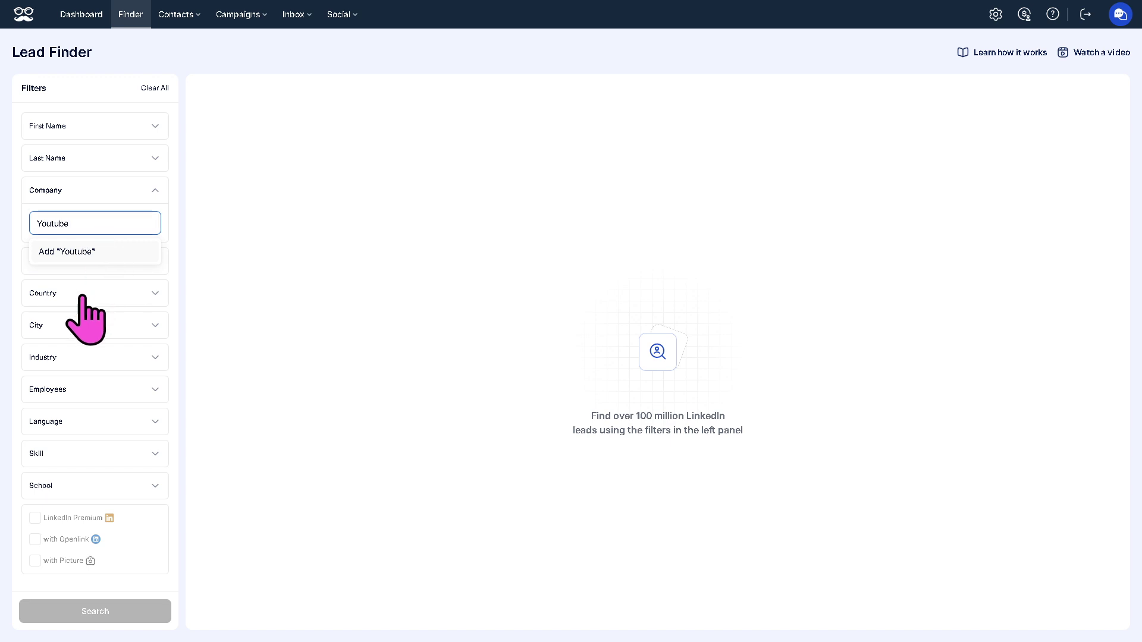
Set the Country filter to Åland Islands
{"action": "left_click", "coordinate": [89, 297]}
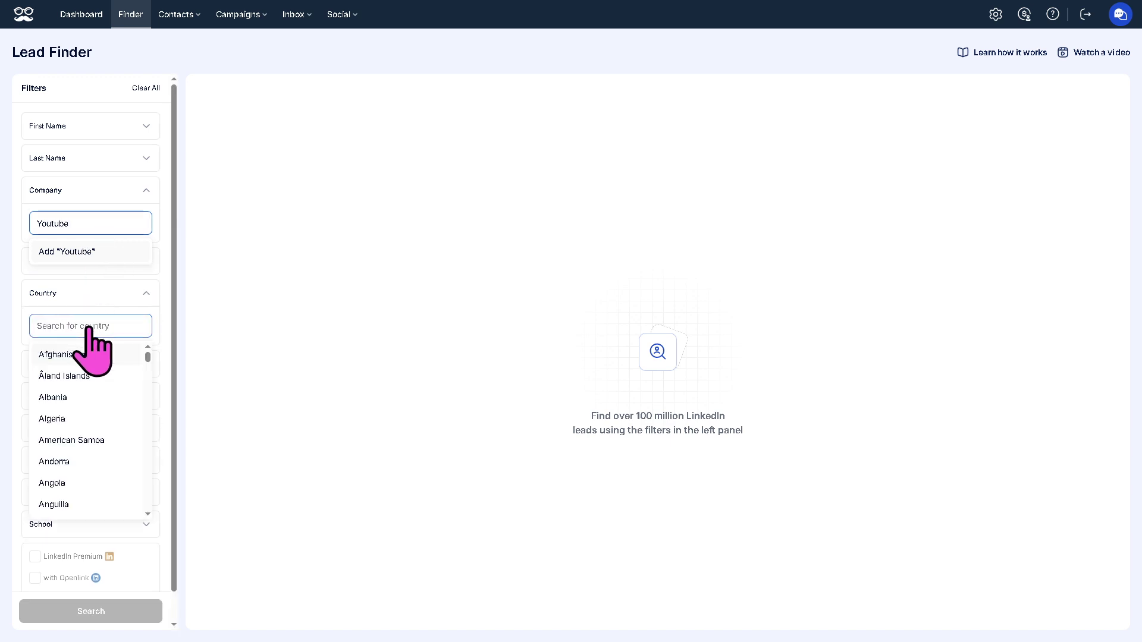
{"action": "left_click", "coordinate": [62, 327]}
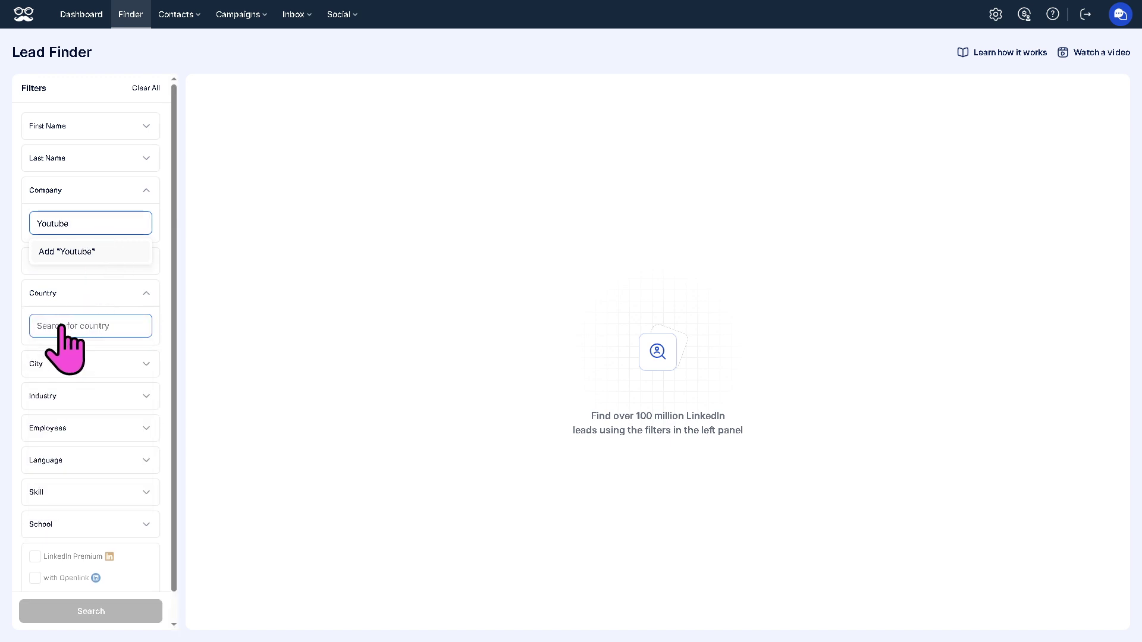
{"action": "left_click", "coordinate": [103, 328]}
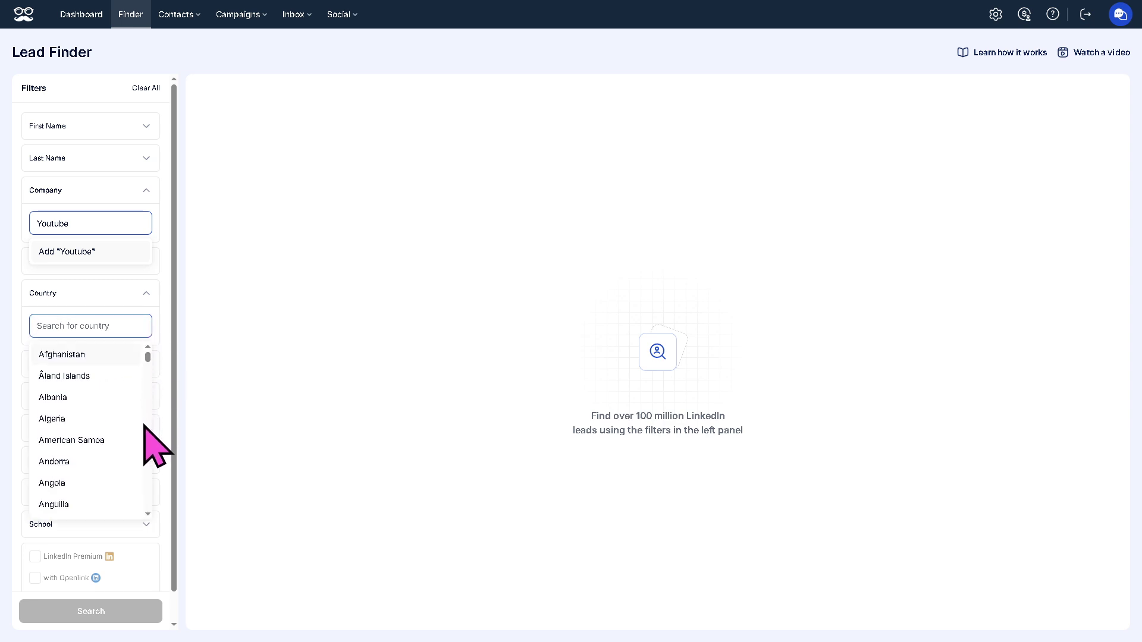
{"action": "left_click_drag", "start_coordinate": [148, 359], "coordinate": [145, 460]}
{"action": "left_click_drag", "start_coordinate": [148, 368], "coordinate": [151, 468]}
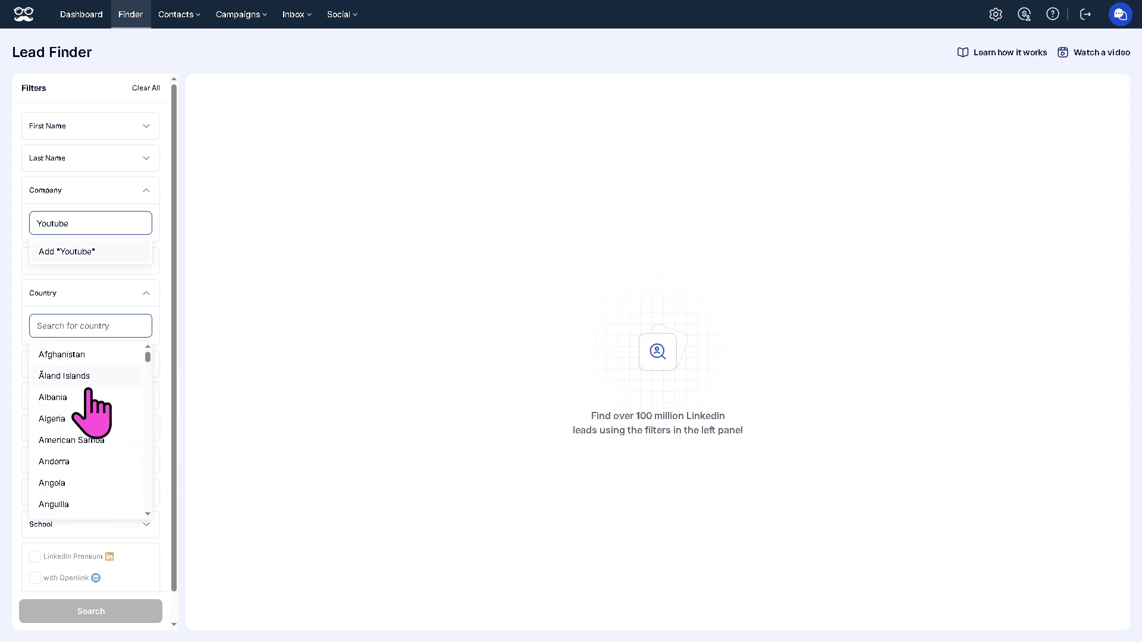
{"action": "scroll", "coordinate": [75, 410], "scroll_direction": "down", "scroll_amount": 2}
{"action": "scroll", "coordinate": [72, 413], "scroll_direction": "down", "scroll_amount": 1}
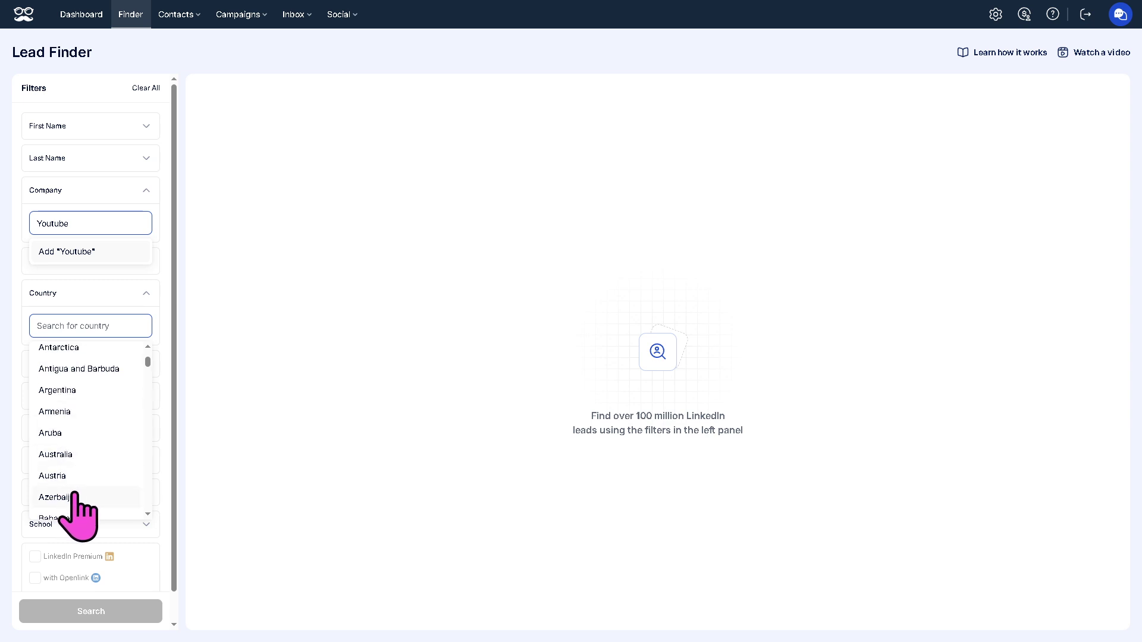
{"action": "scroll", "coordinate": [70, 462], "scroll_direction": "up", "scroll_amount": 3}
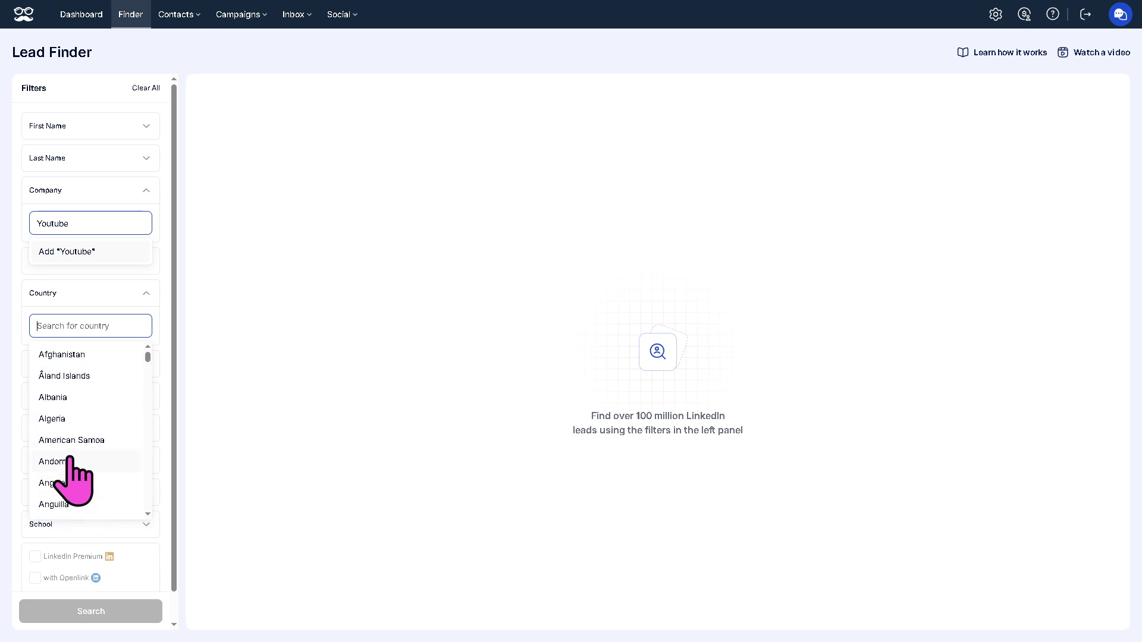
{"action": "left_click", "coordinate": [67, 375]}
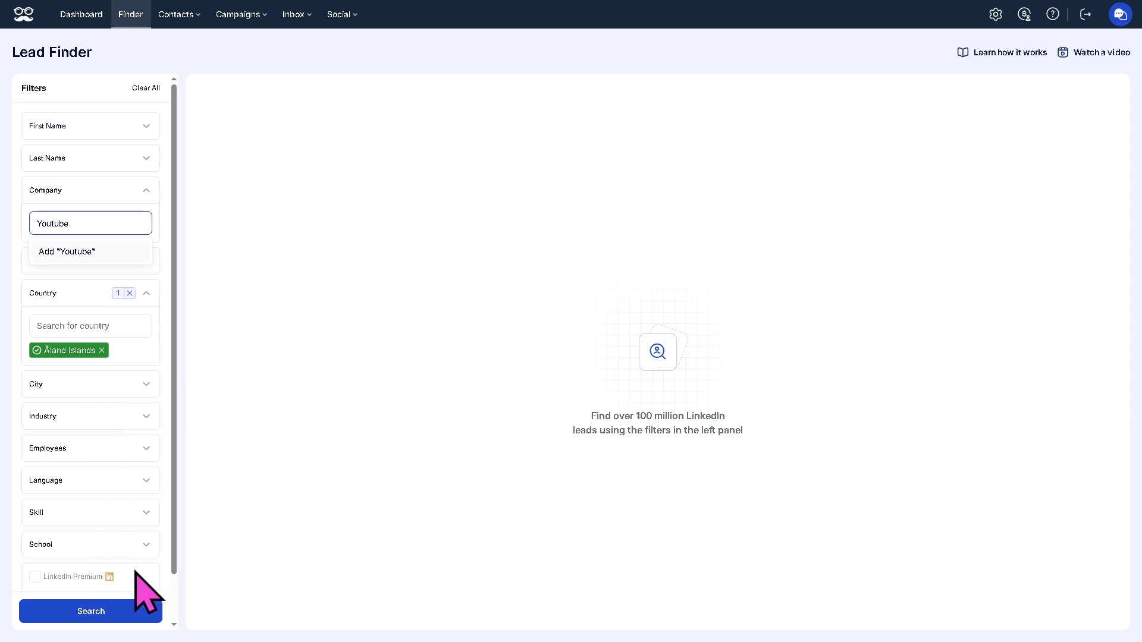
Expand the Skill filter and run the lead search
{"action": "left_click", "coordinate": [67, 513]}
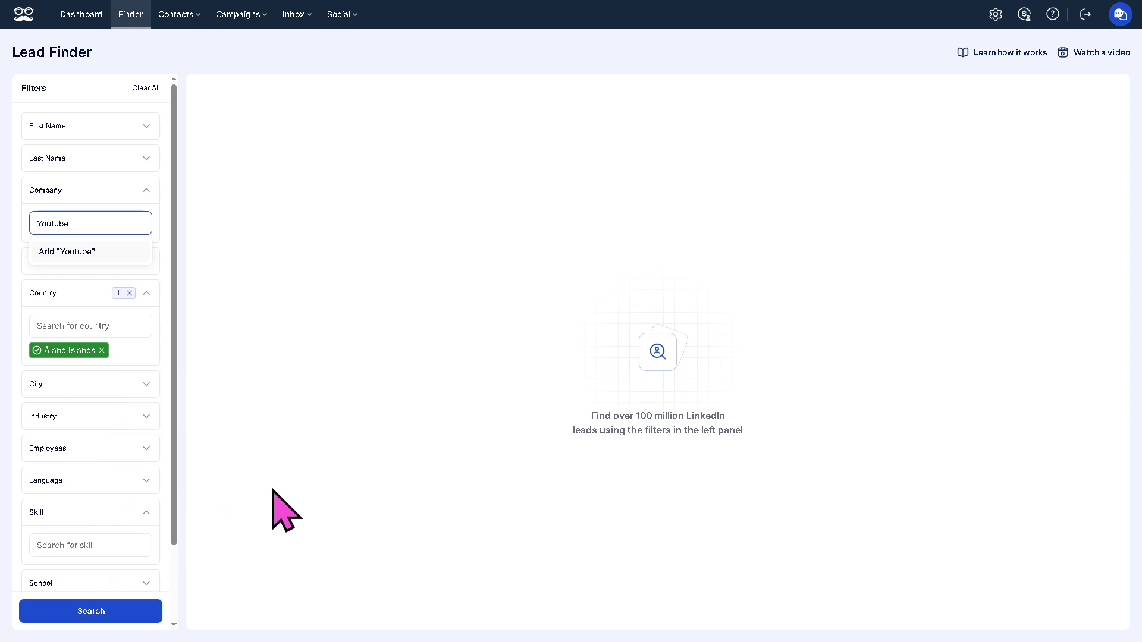
{"action": "scroll", "coordinate": [160, 534], "scroll_direction": "down", "scroll_amount": 3}
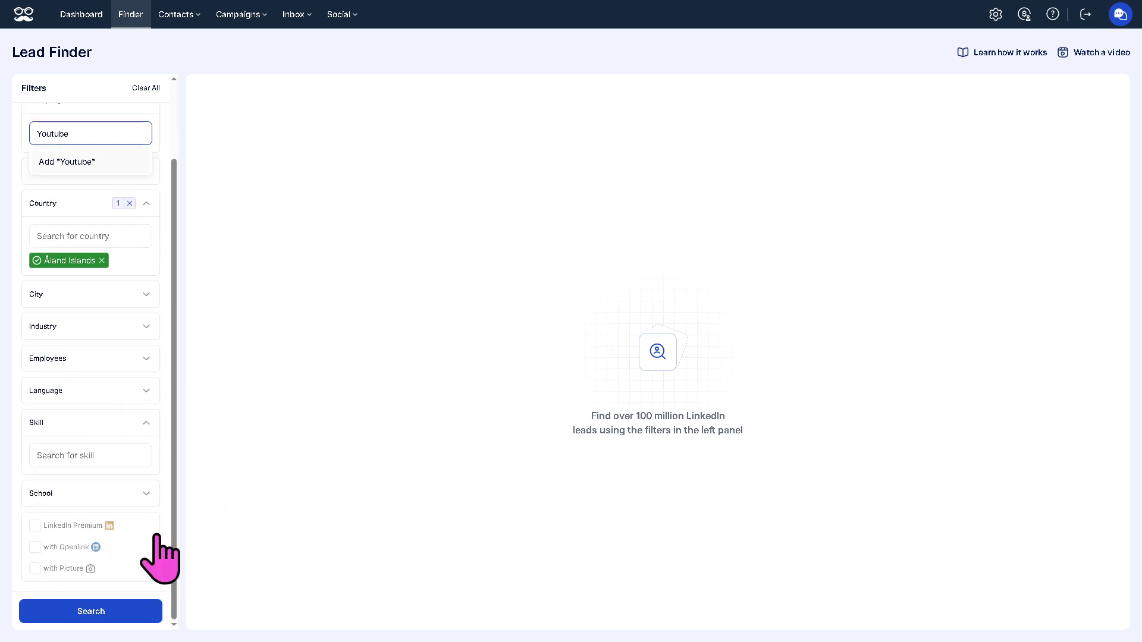
{"action": "left_click", "coordinate": [115, 601]}
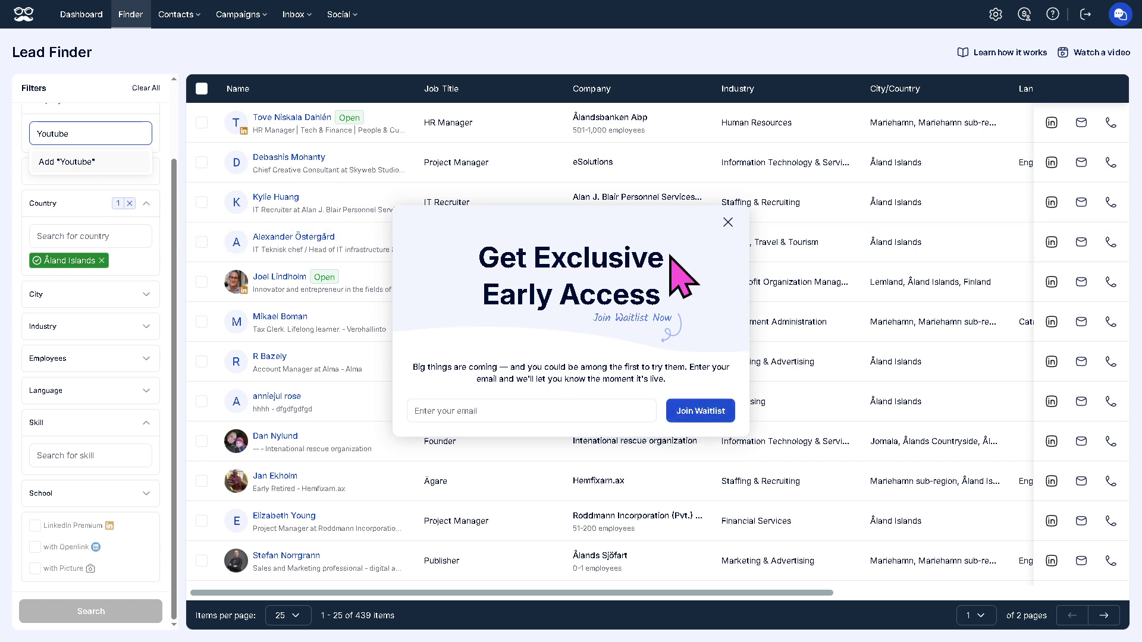
Dismiss the early-access popup, select all 25 leads, and create a campaign from them
{"action": "left_click", "coordinate": [728, 222]}
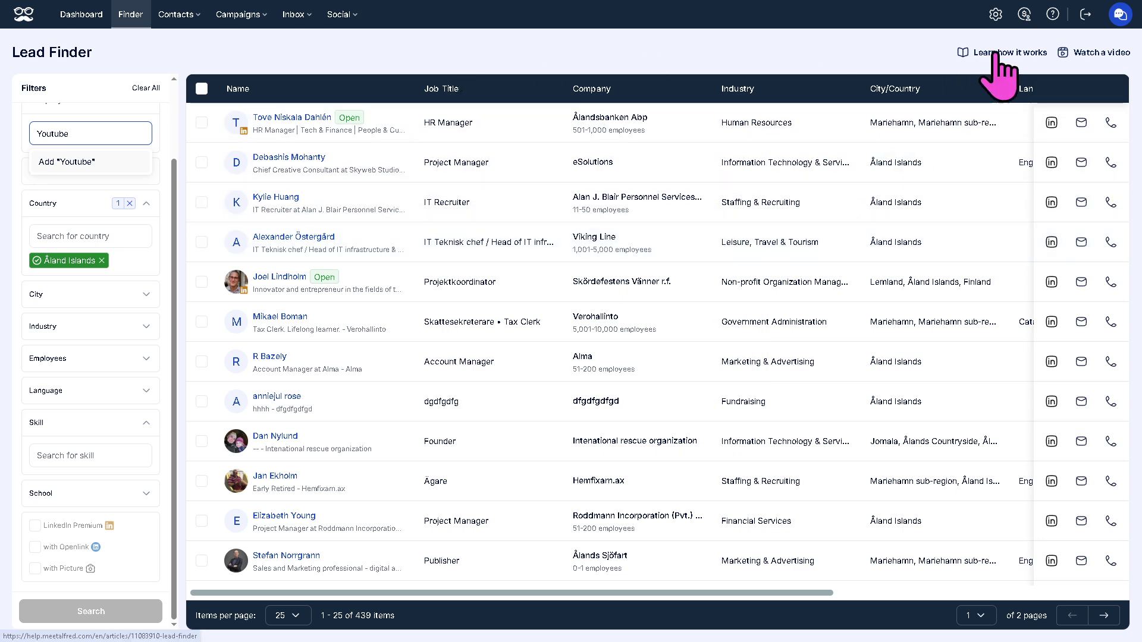
{"action": "scroll", "coordinate": [462, 308], "scroll_direction": "down", "scroll_amount": 1}
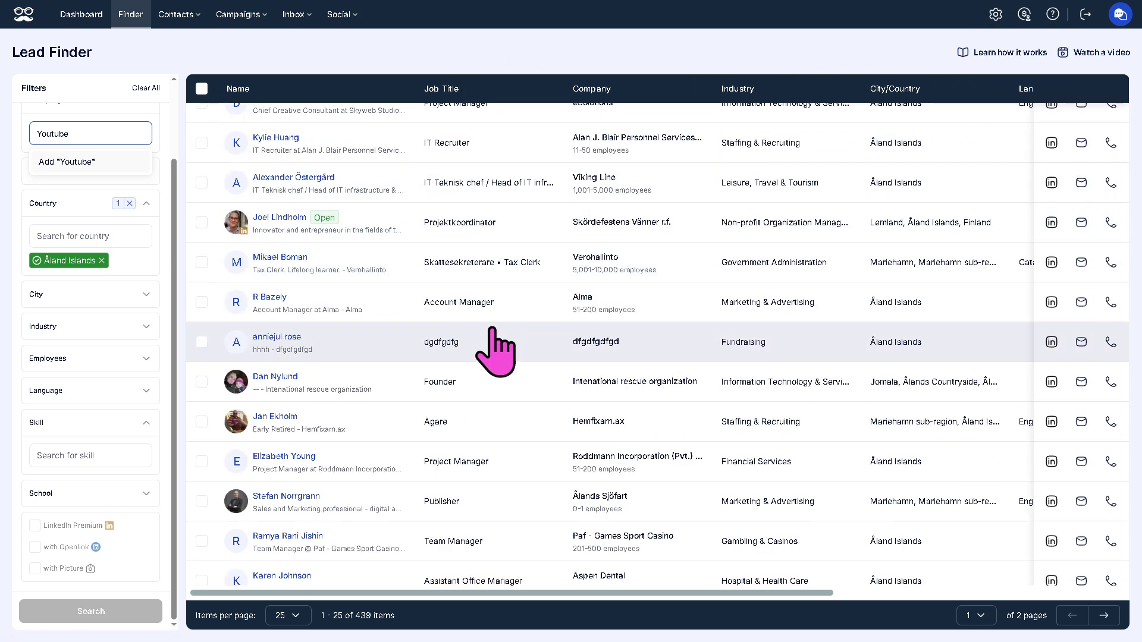
{"action": "left_click", "coordinate": [202, 89]}
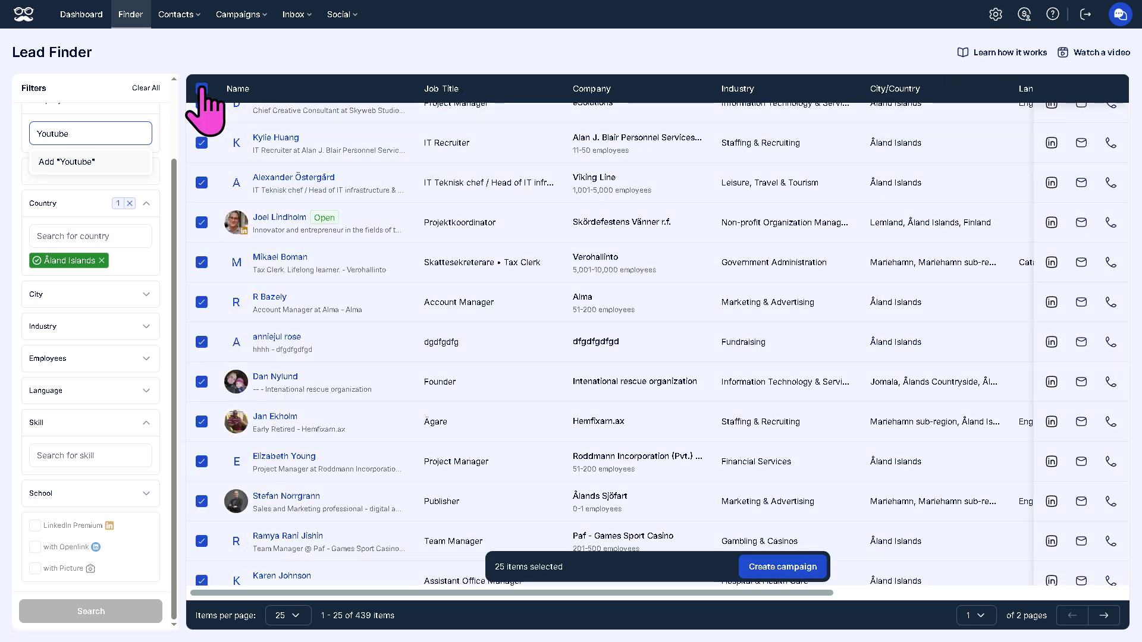
{"action": "left_click", "coordinate": [786, 569]}
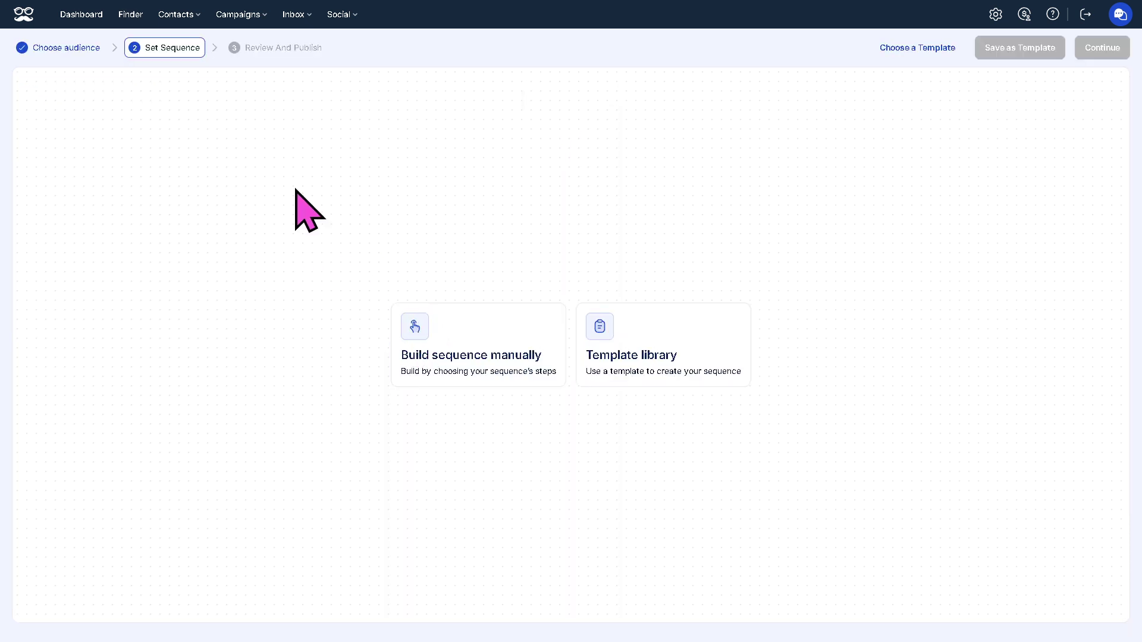
Return to the dashboard listing the 'How to use MEET ALFRED' campaign at 0%
{"action": "left_click", "coordinate": [78, 15]}
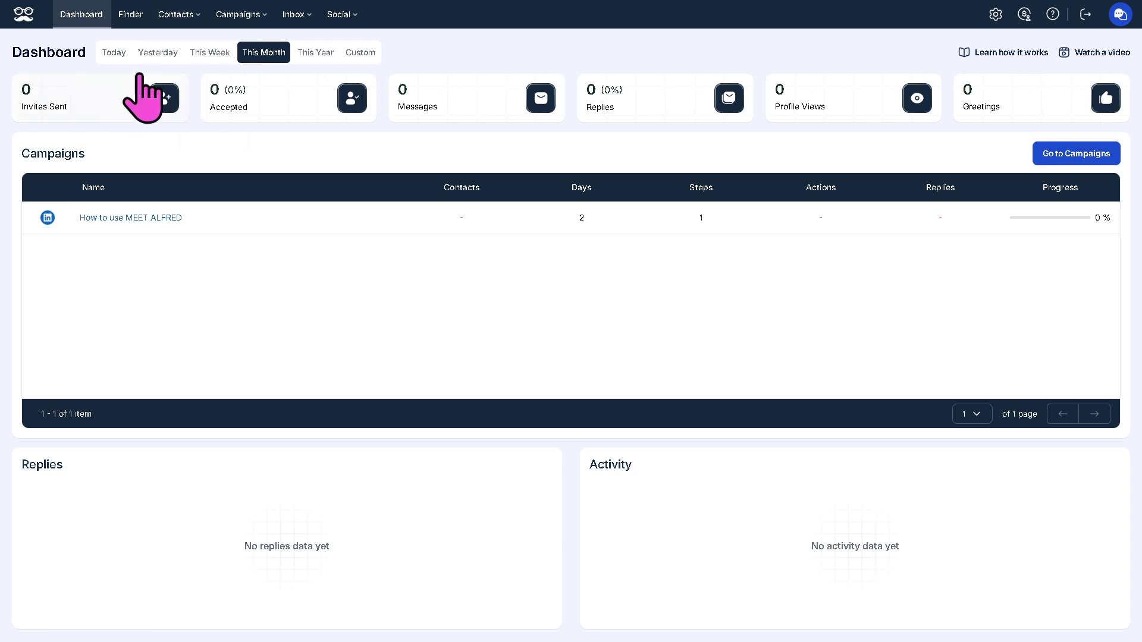
{"action": "mouse_move", "coordinate": [178, 14]}
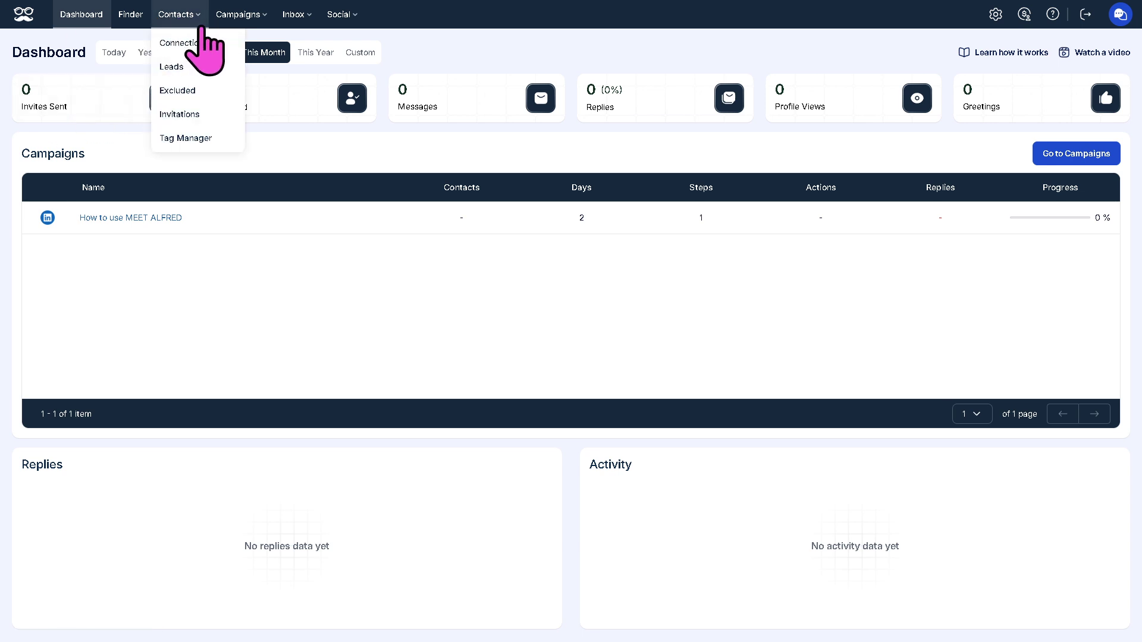
View the Leads, Excluded and Invitations contact pages, ending on the empty Tag Manager
{"action": "left_click", "coordinate": [181, 67]}
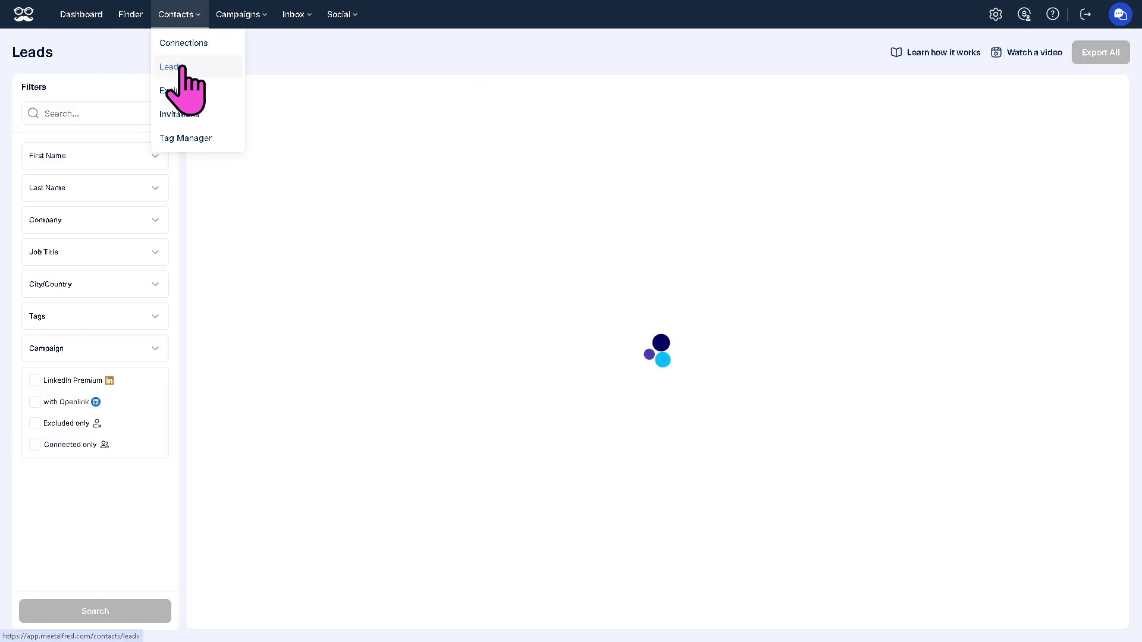
{"action": "left_click", "coordinate": [194, 92]}
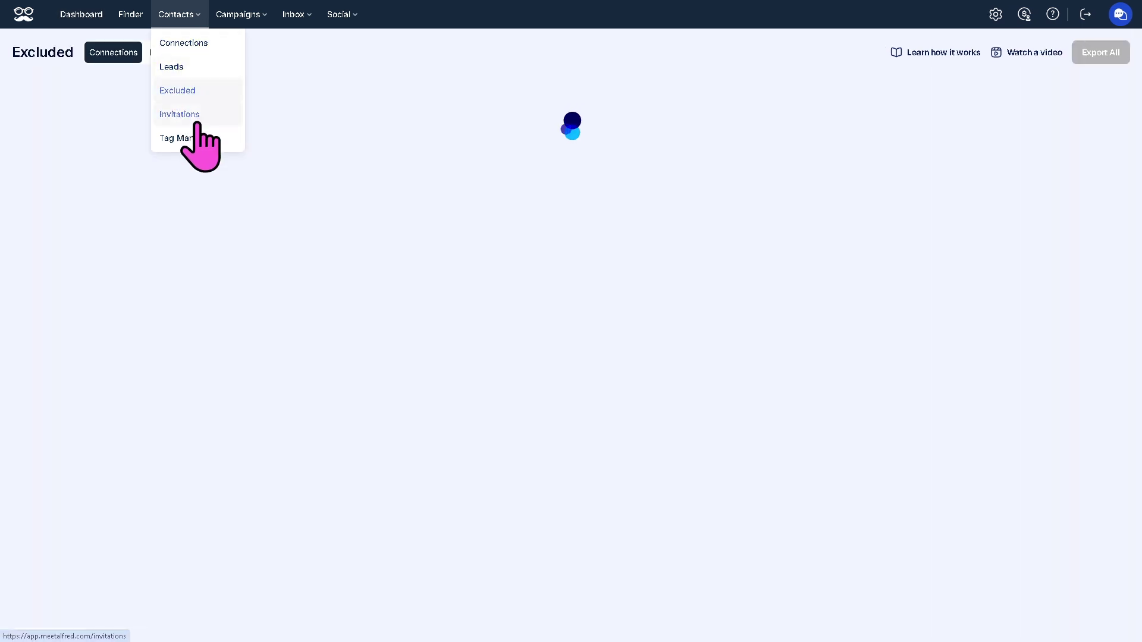
{"action": "left_click", "coordinate": [194, 114]}
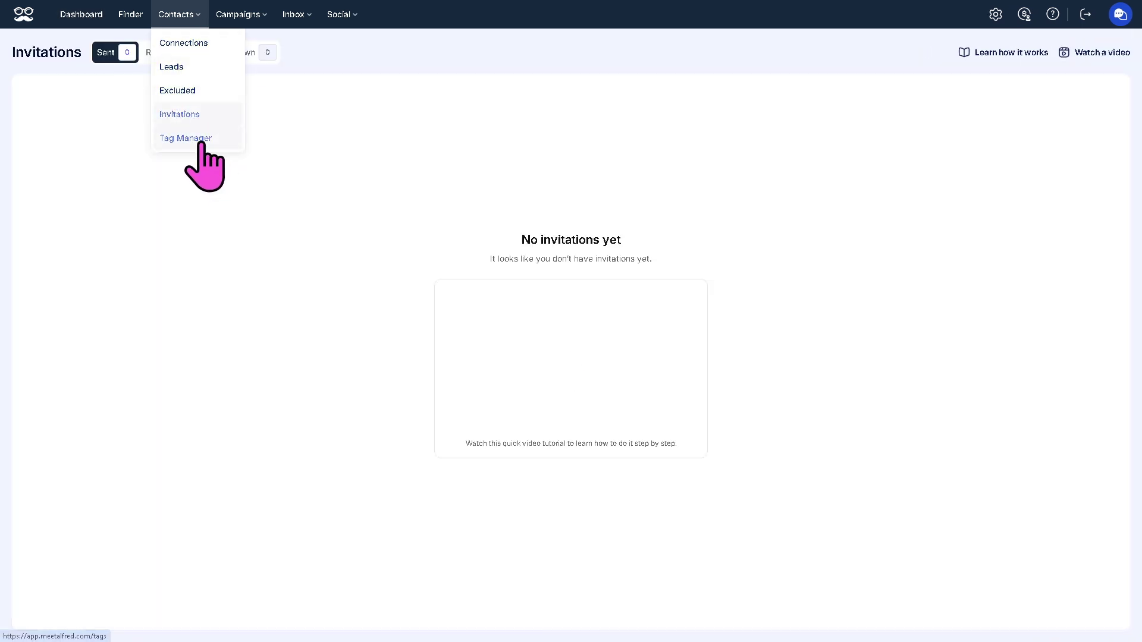
{"action": "left_click", "coordinate": [201, 141]}
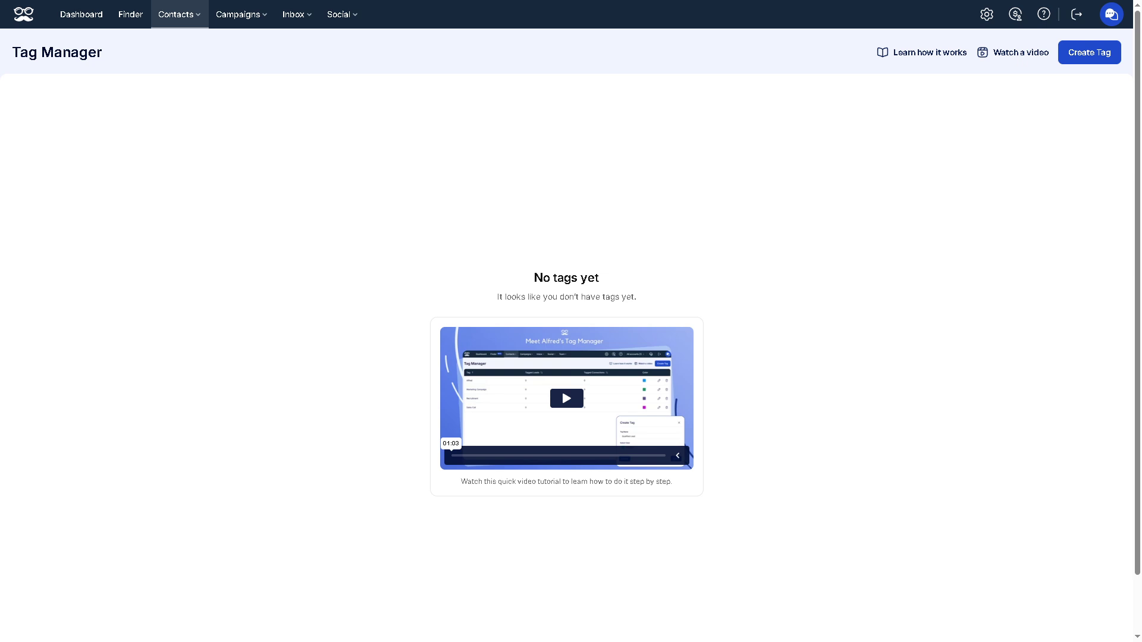
{"action": "left_click", "coordinate": [255, 14]}
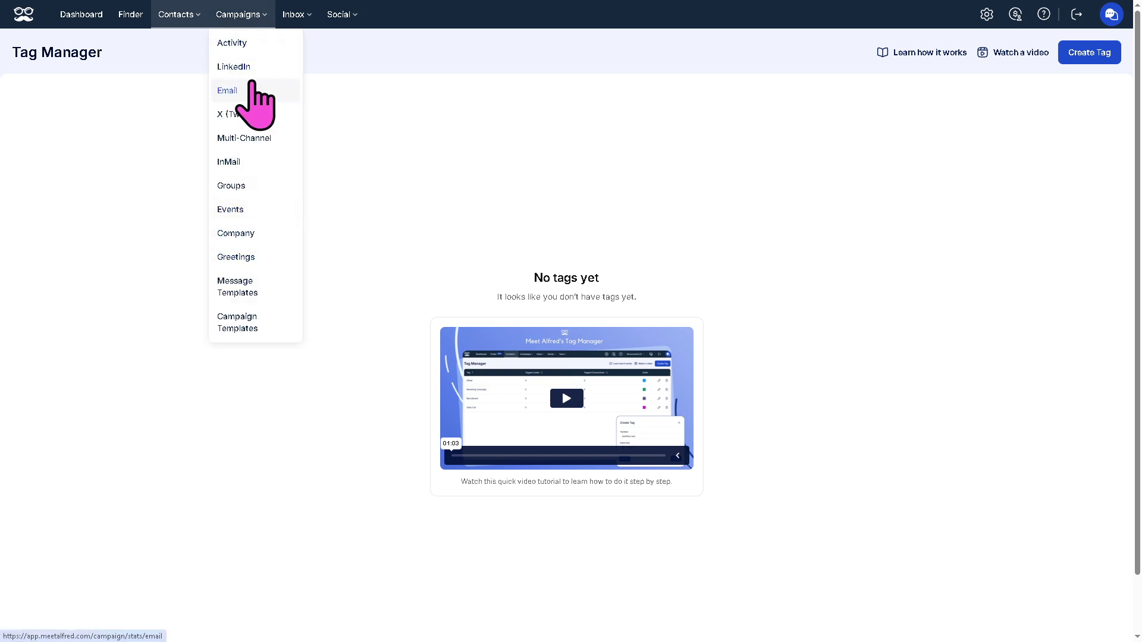
Visit the LinkedIn campaigns list, then the Inbox, which reports LinkedIn contacts unsynced
{"action": "left_click", "coordinate": [238, 67]}
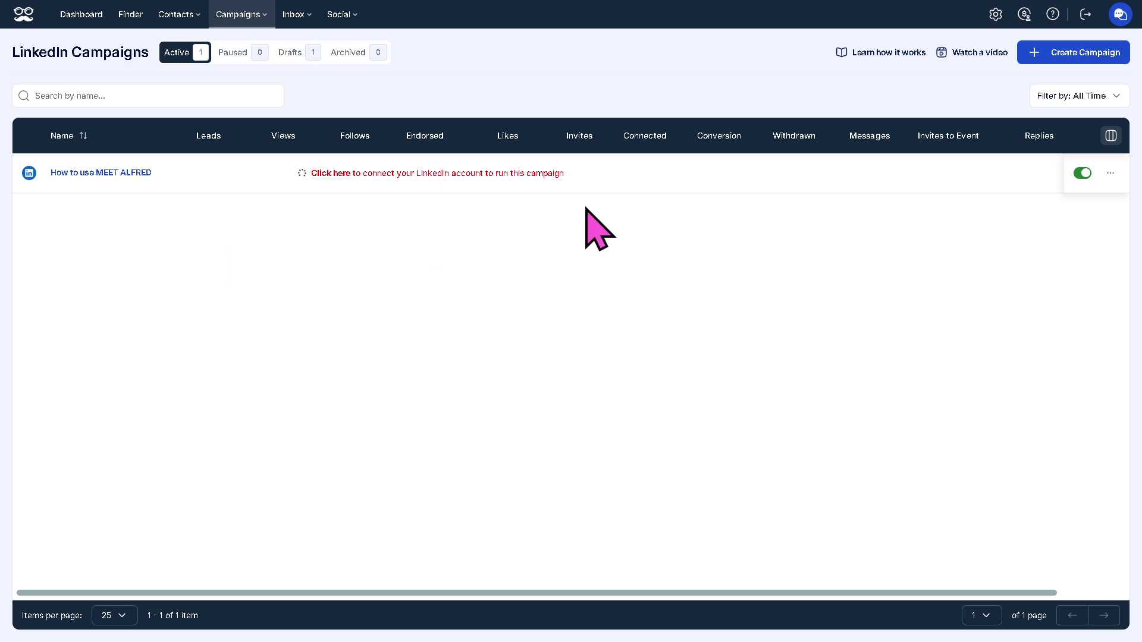
{"action": "mouse_move", "coordinate": [296, 14]}
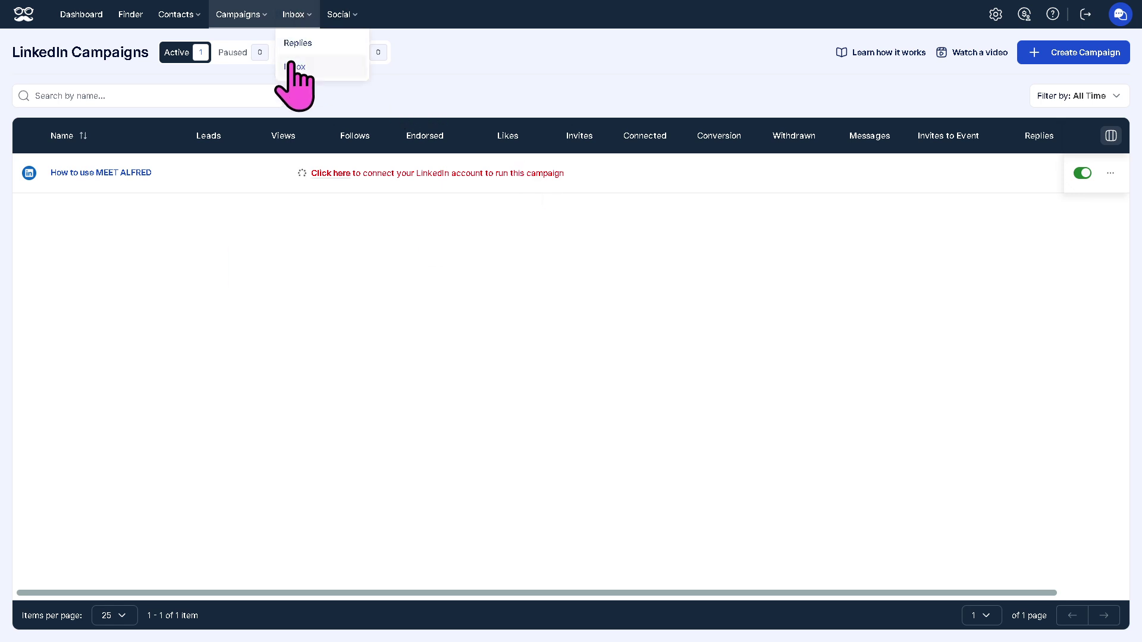
{"action": "left_click", "coordinate": [295, 63]}
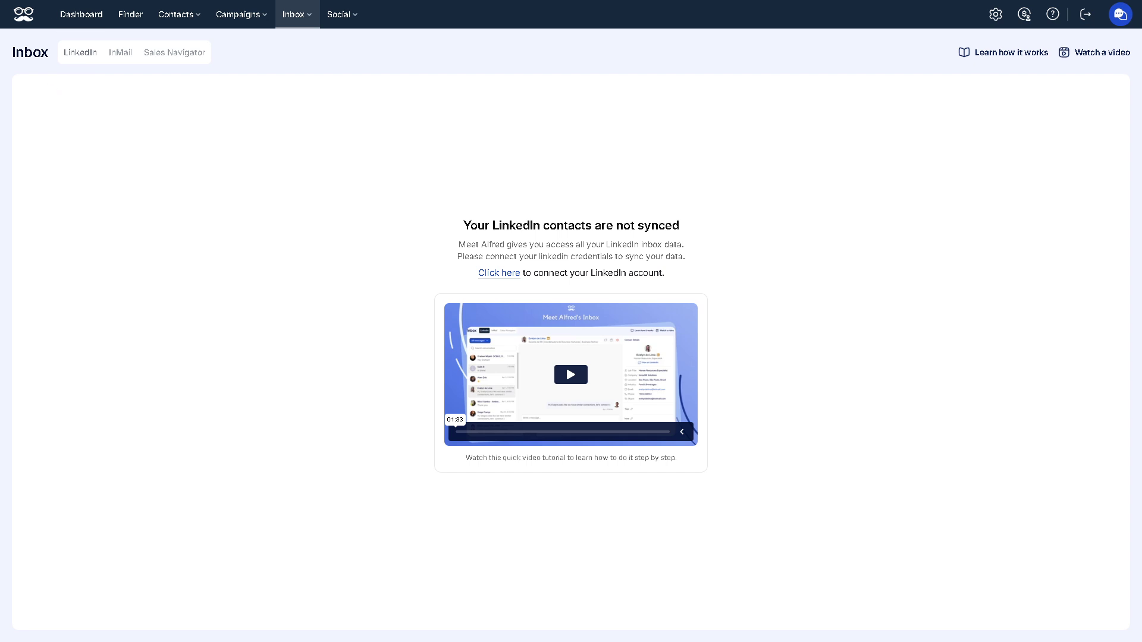
Show the Inbox's LinkedIn view, then bring up the Social posting options
{"action": "left_click", "coordinate": [75, 54]}
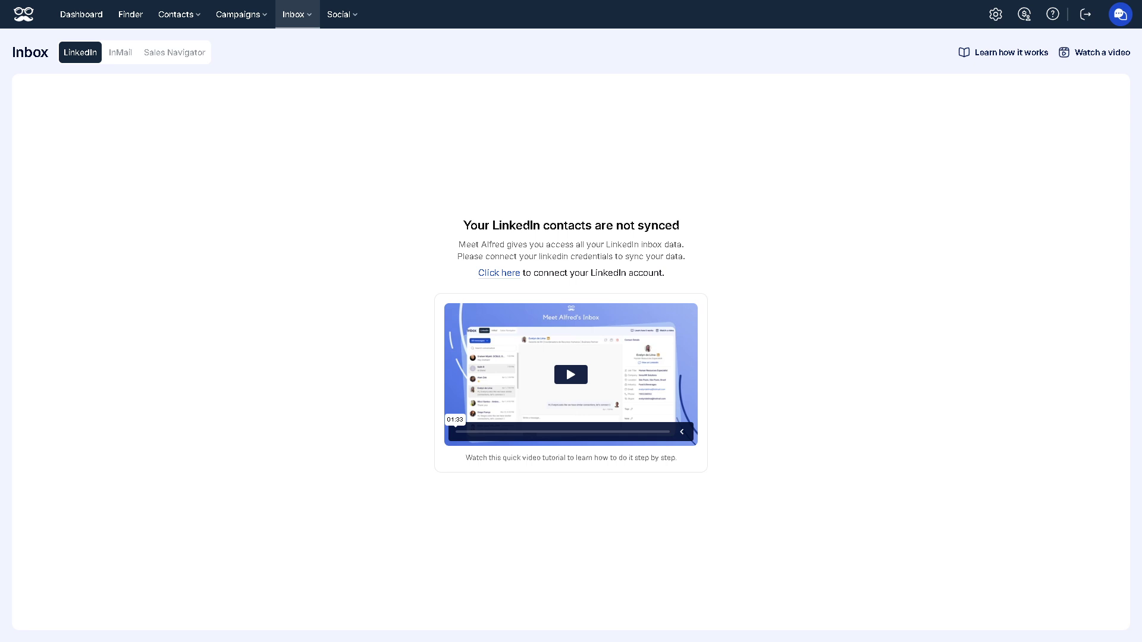
{"action": "left_click", "coordinate": [342, 14]}
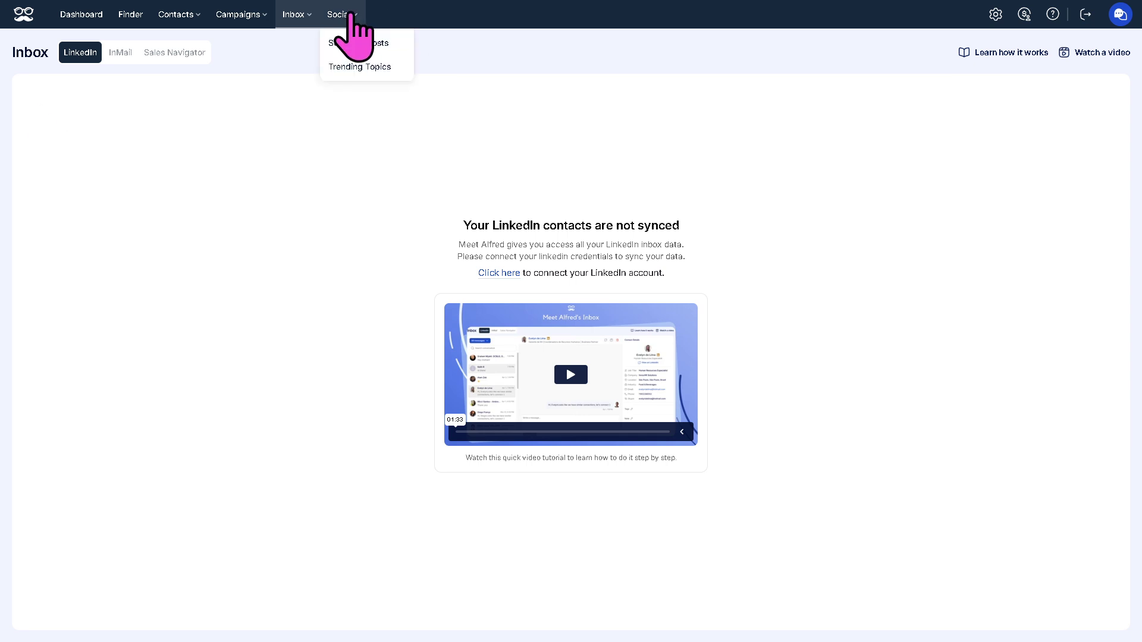
Create a scheduled post titled 'How to use MEET ALFRED' with that same text as content
{"action": "left_click", "coordinate": [353, 52]}
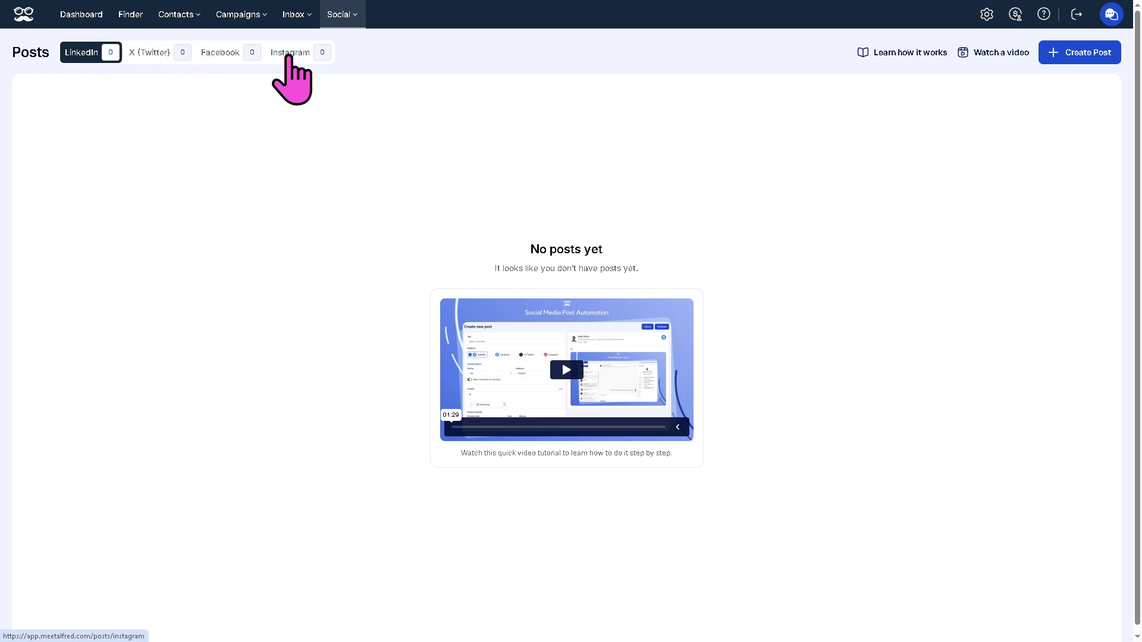
{"action": "left_click", "coordinate": [1071, 55]}
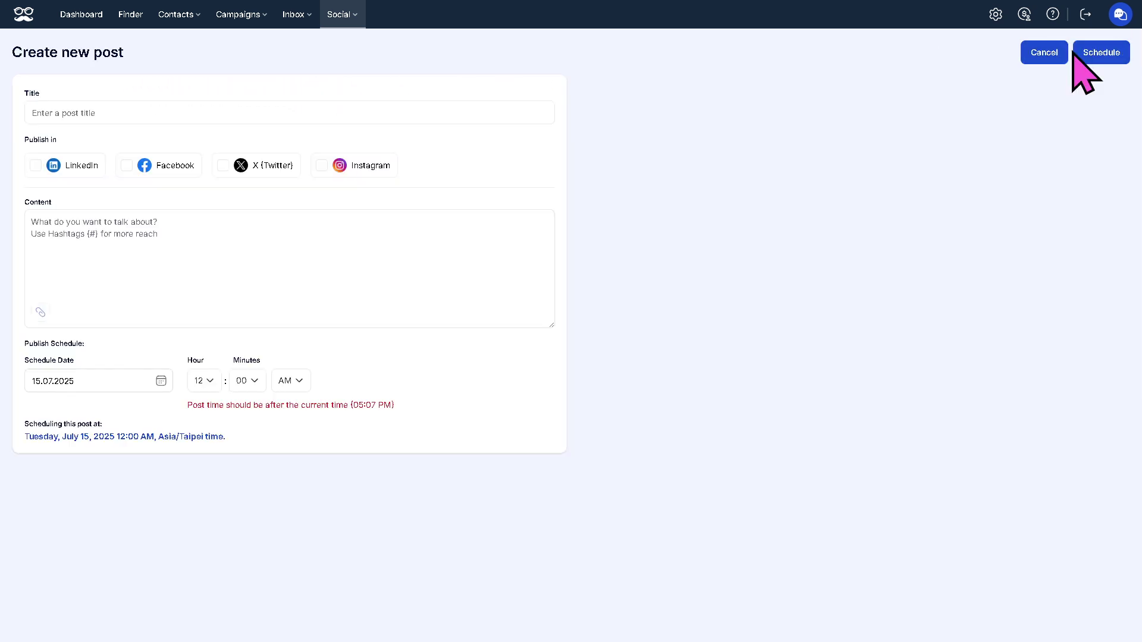
{"action": "left_click", "coordinate": [89, 112]}
{"action": "type", "text": "How to use MEET ALFRED"}
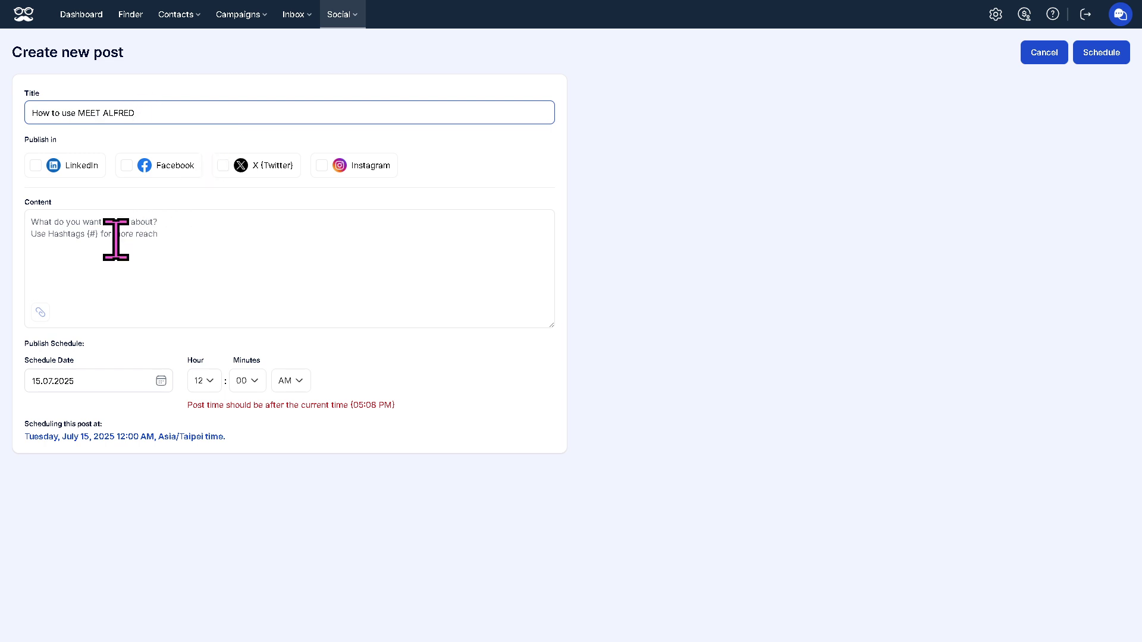
{"action": "left_click", "coordinate": [115, 239]}
{"action": "type", "text": "How to use MEET ALFRED"}
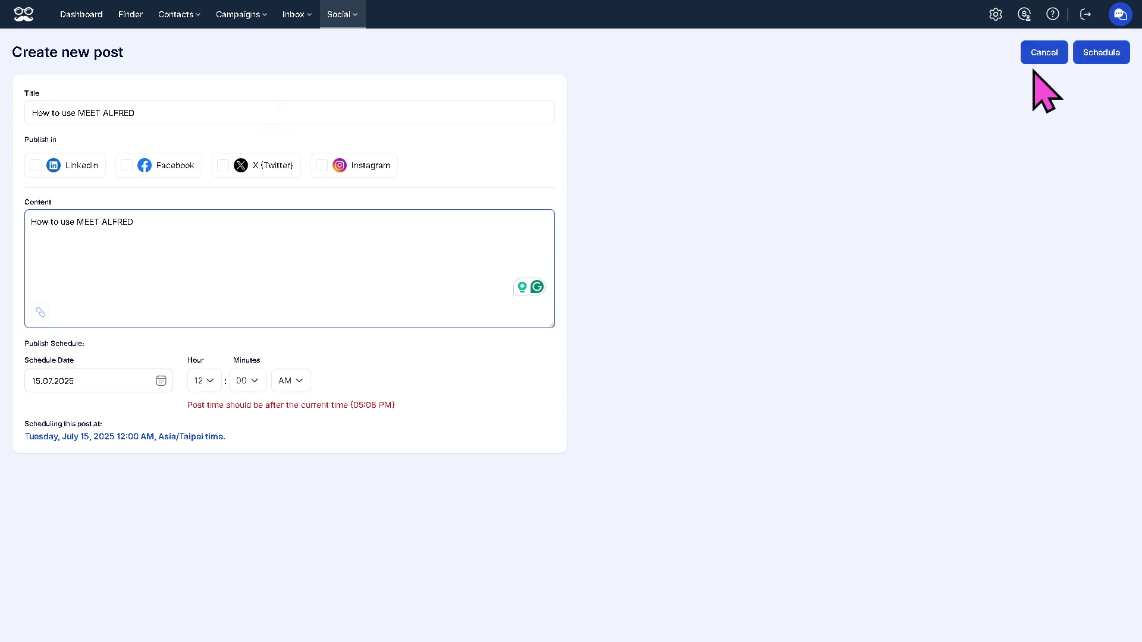
{"action": "left_click", "coordinate": [1093, 52]}
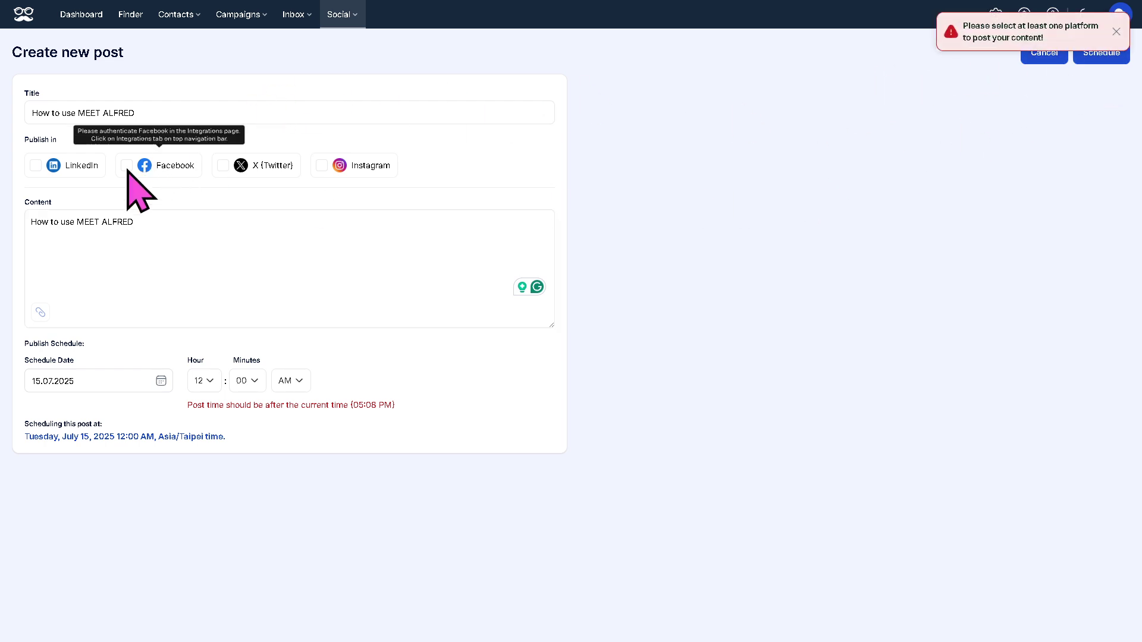
Try to pick LinkedIn as the post's publishing platform
{"action": "double_click", "coordinate": [53, 167]}
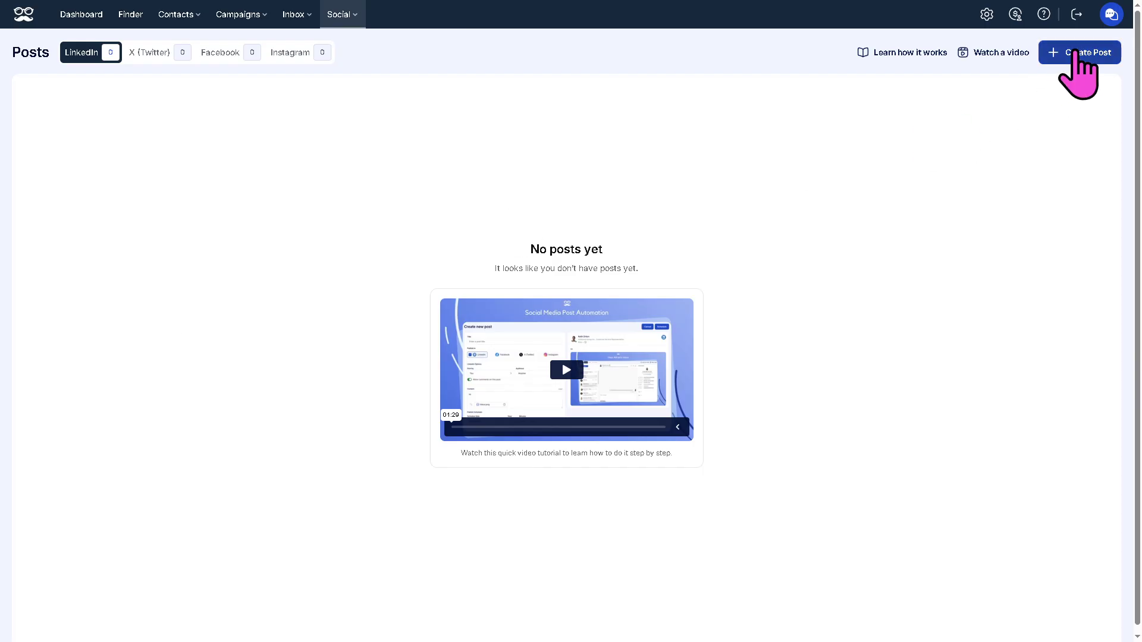
Start a fresh post titled 'How to use MEET ALFRED' and copy the title into its content
{"action": "left_click", "coordinate": [1082, 54]}
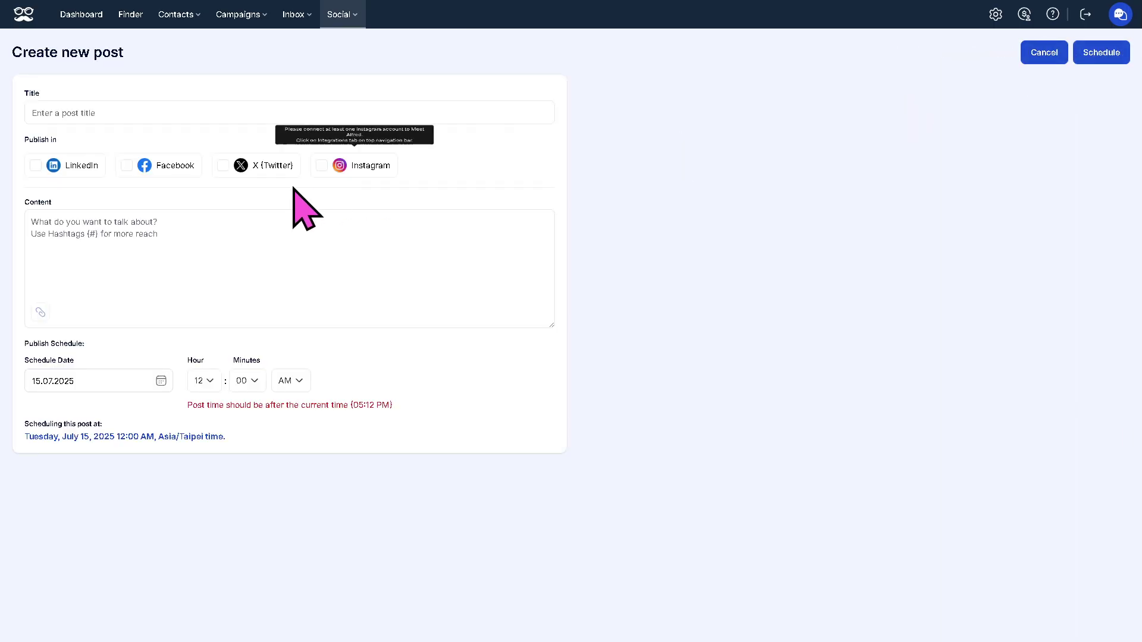
{"action": "left_click", "coordinate": [114, 113]}
{"action": "type", "text": "How to use MEET ALFRED"}
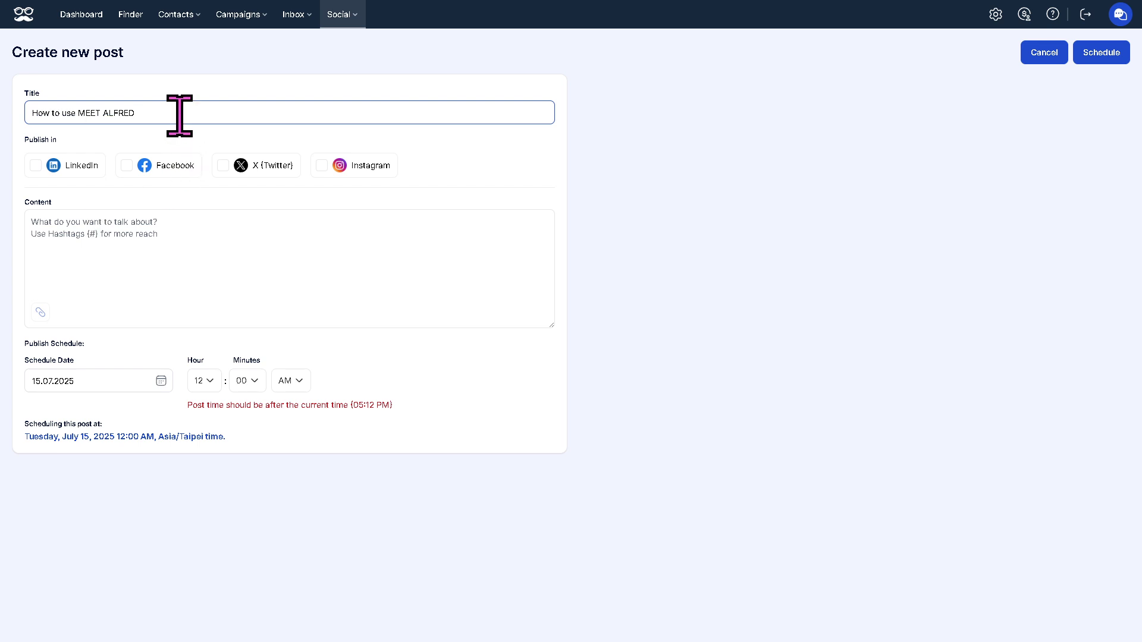
{"action": "left_click_drag", "start_coordinate": [130, 113], "coordinate": [81, 229]}
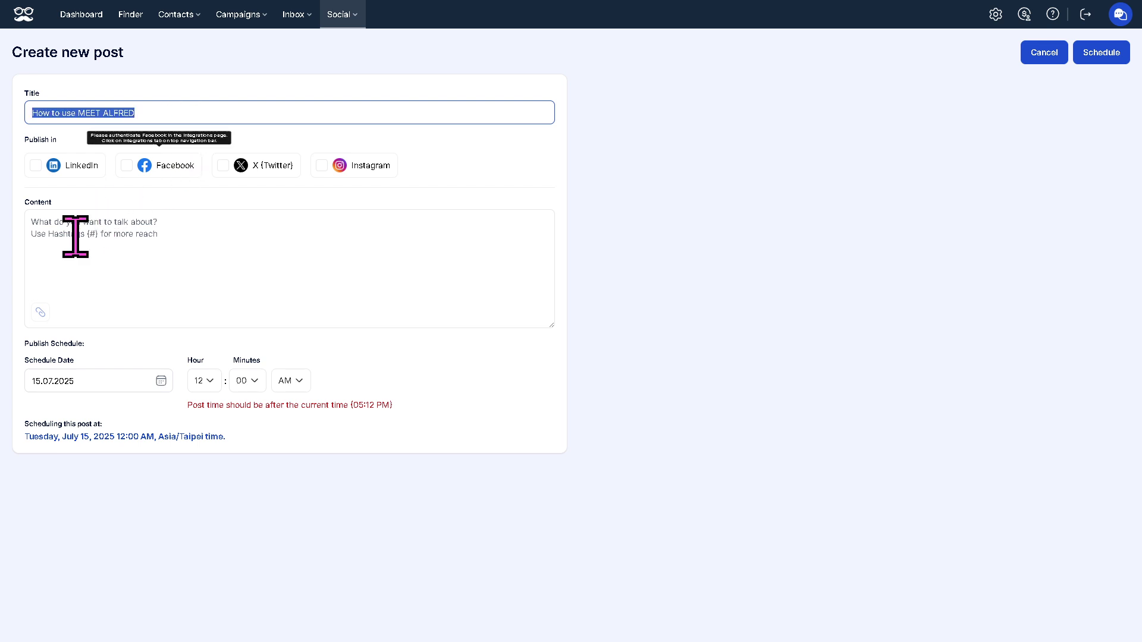
Repeatedly try selecting LinkedIn as the platform and scheduling the post
{"action": "left_click", "coordinate": [76, 167]}
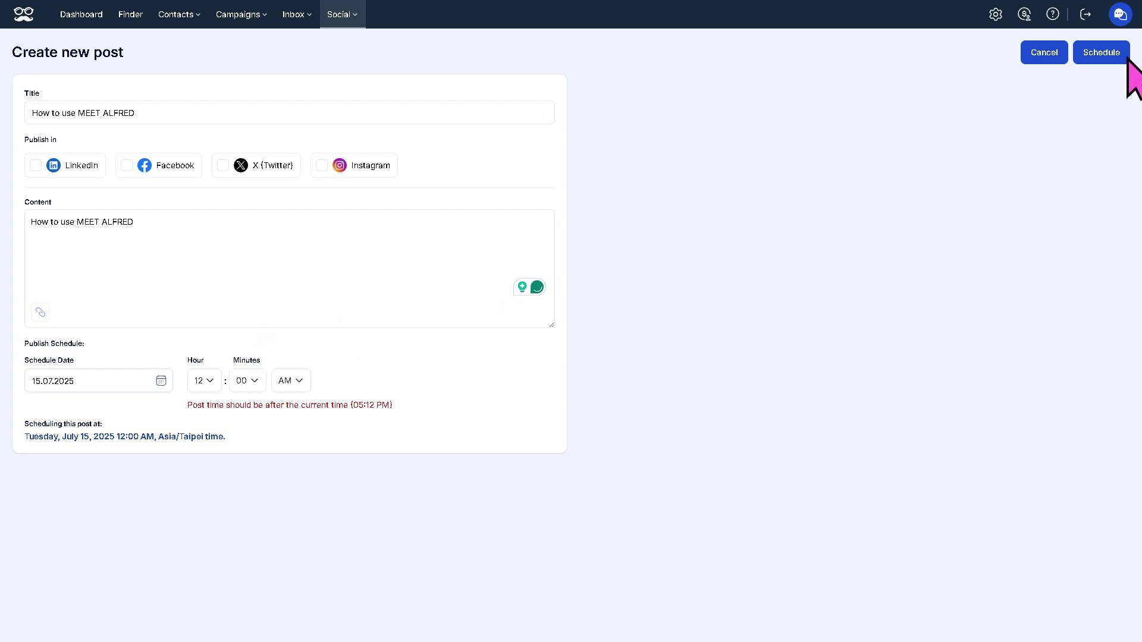
{"action": "left_click", "coordinate": [1101, 57]}
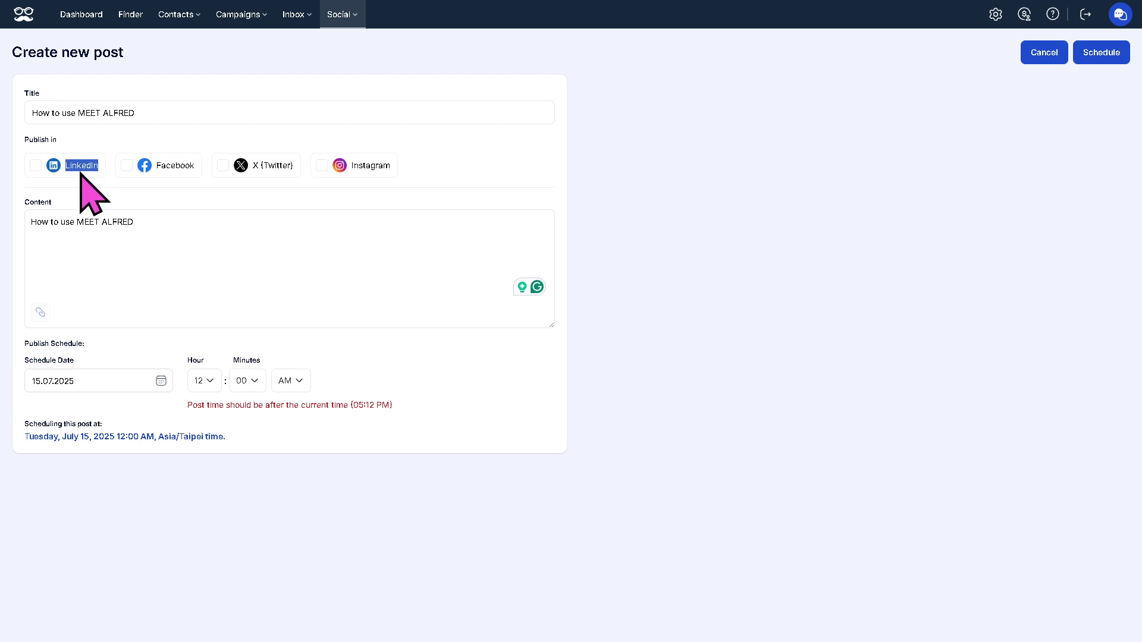
{"action": "left_click", "coordinate": [54, 167]}
{"action": "left_click", "coordinate": [59, 222]}
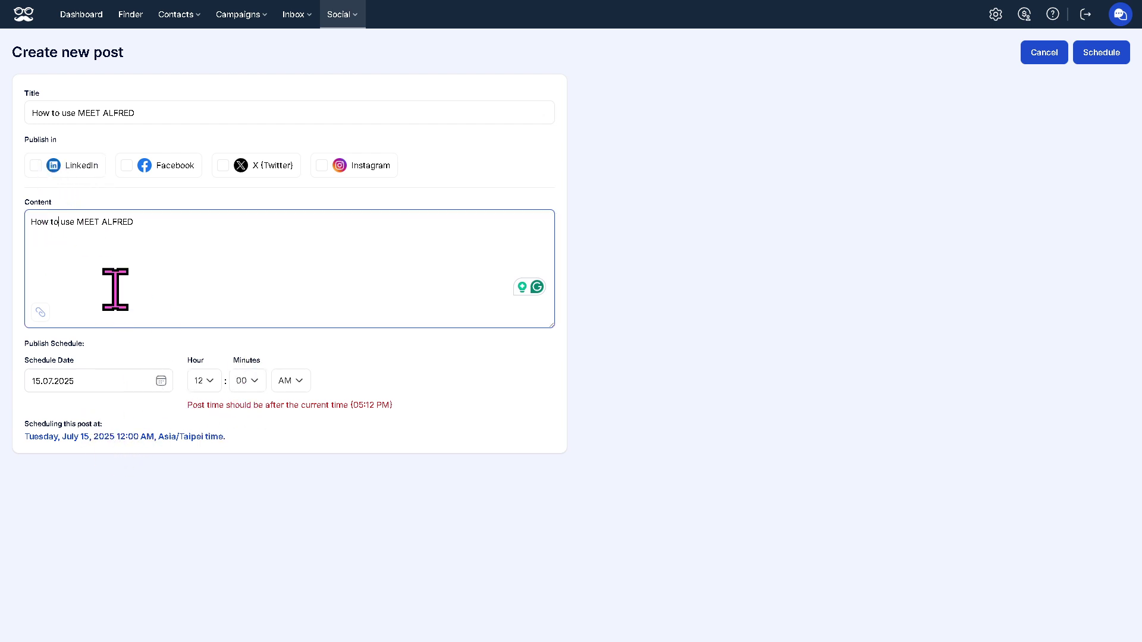
{"action": "double_click", "coordinate": [95, 166]}
{"action": "left_click", "coordinate": [1101, 53]}
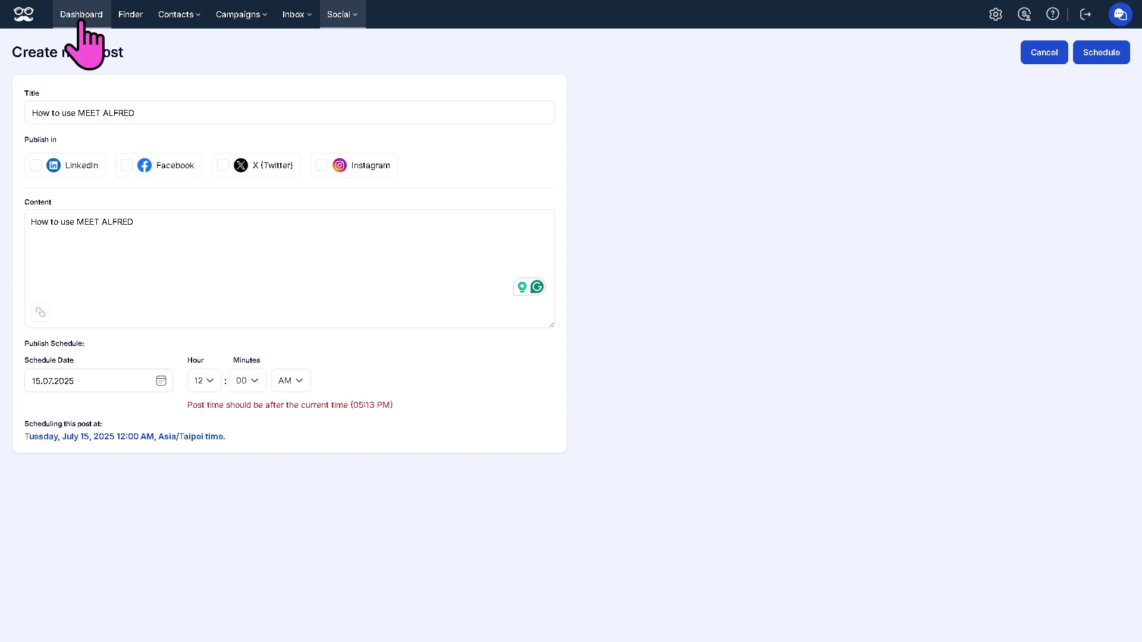
Return to the dashboard and open the 'How to use MEET ALFRED' campaign overview
{"action": "left_click", "coordinate": [79, 15]}
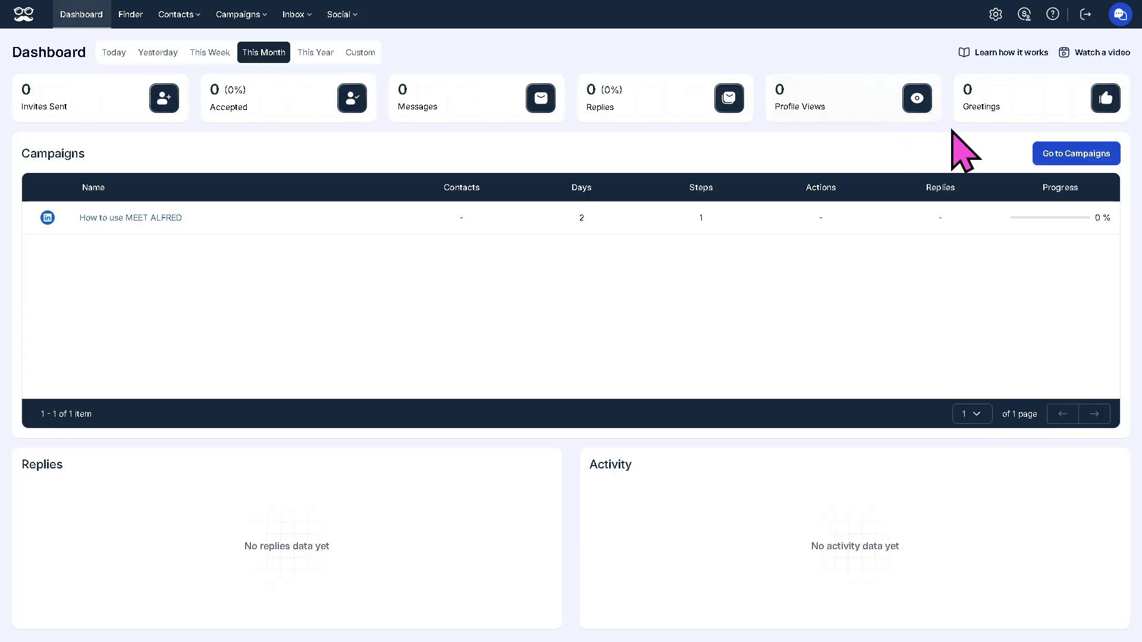
{"action": "left_click", "coordinate": [147, 219]}
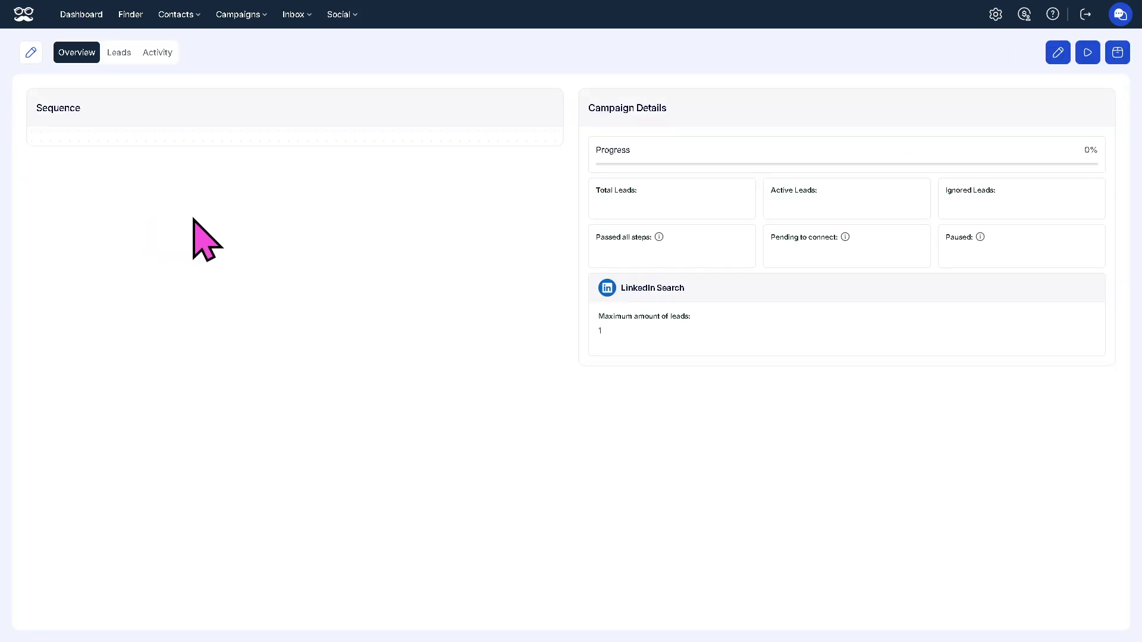